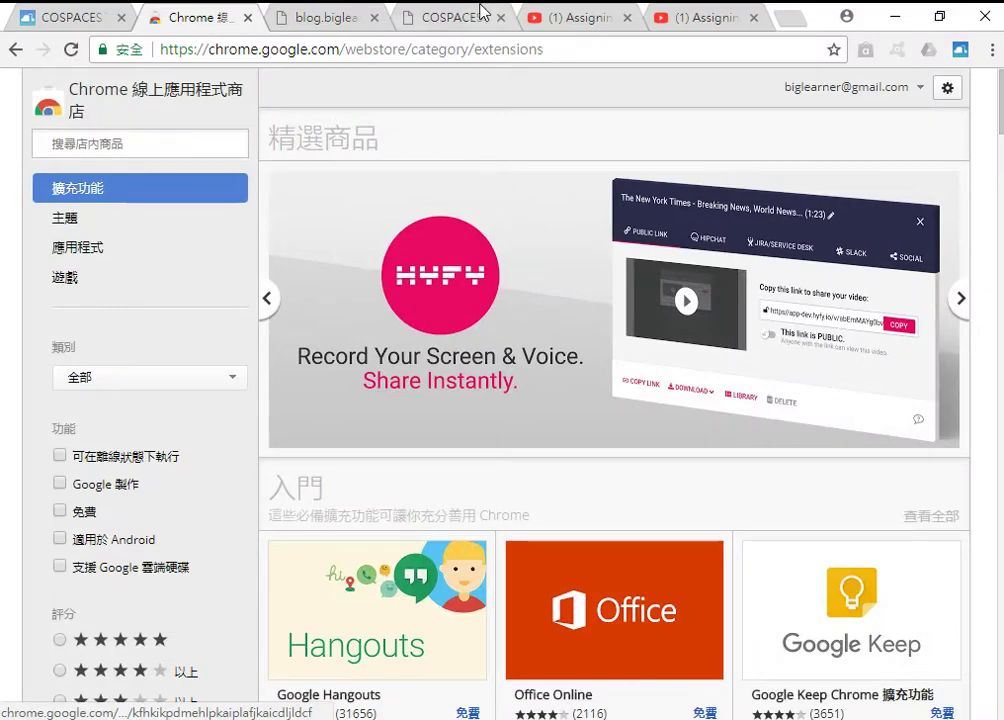
# - Close the COSPACES教育版申請試用影音操作與講義 article tab and the Chrome Web Store tab, and return to the blog.biglearner.tw article list
pyautogui.click(491, 24)
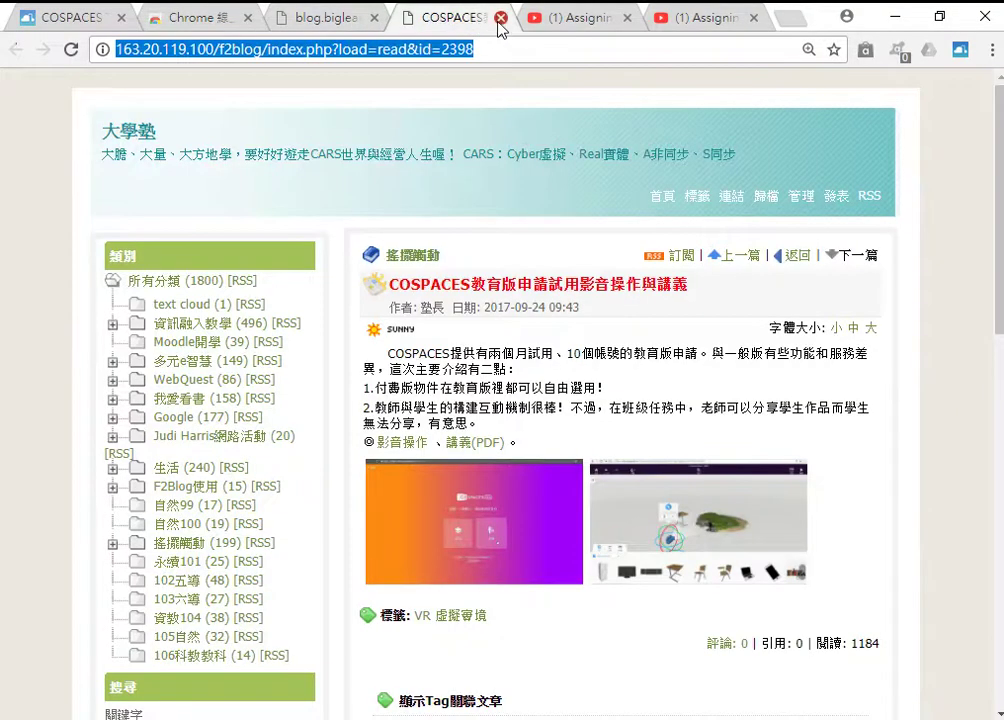
pyautogui.click(500, 19)
pyautogui.click(325, 22)
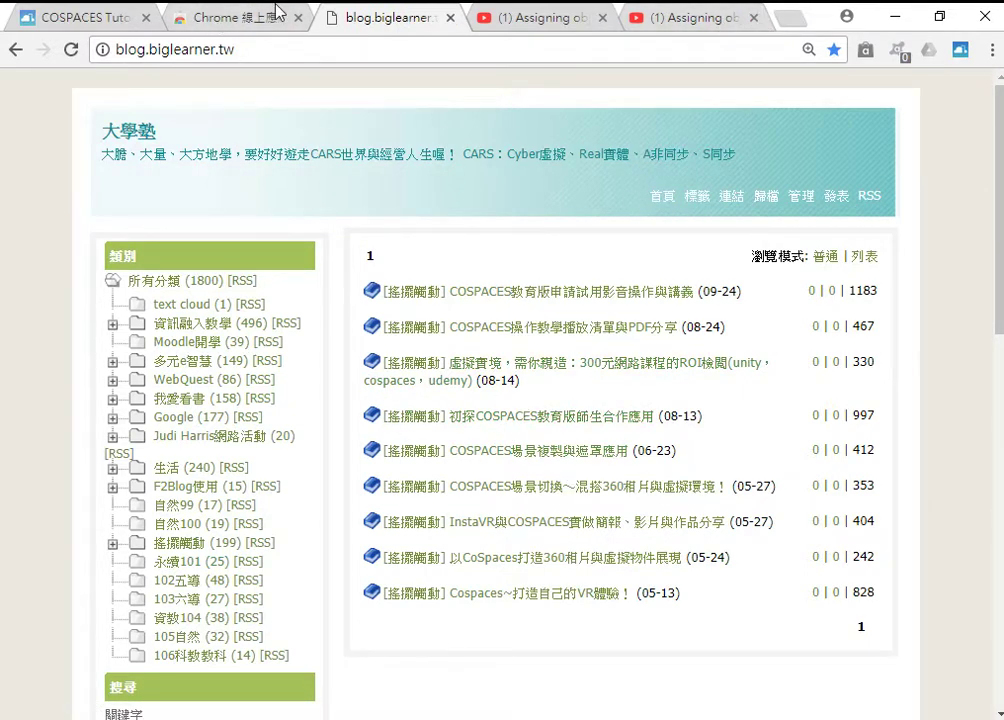
pyautogui.click(223, 24)
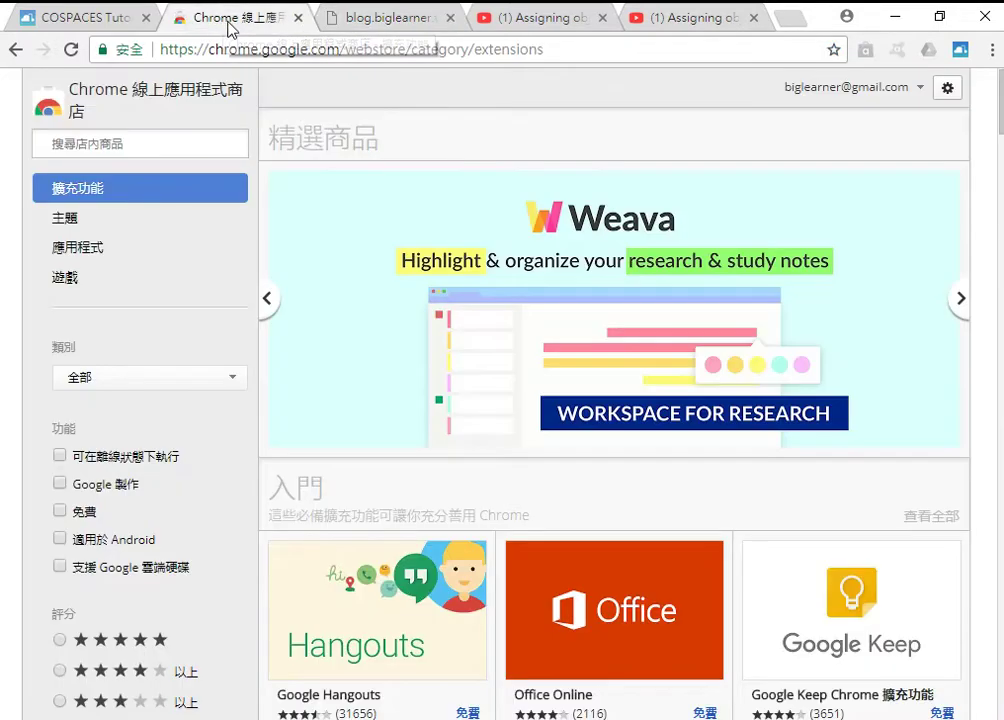
pyautogui.click(297, 18)
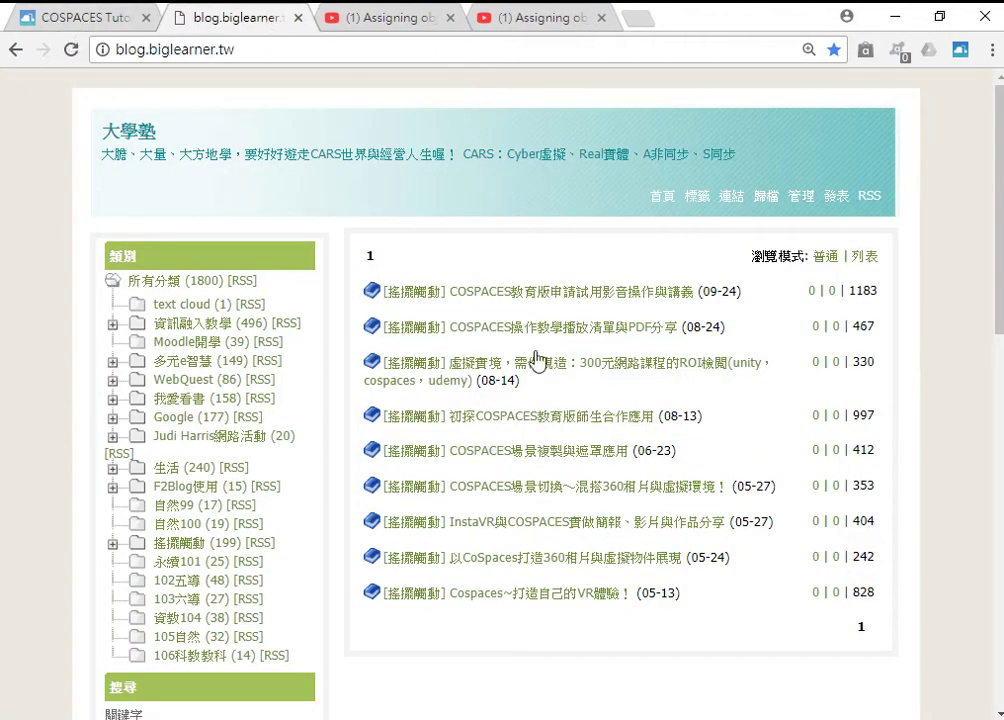
# - Open the six blog articles from 初探COSPACES教育版師生合作應用 through Cospaces~打造自己的VR體驗！ in separate background tabs
pyautogui.middleClick(573, 416)
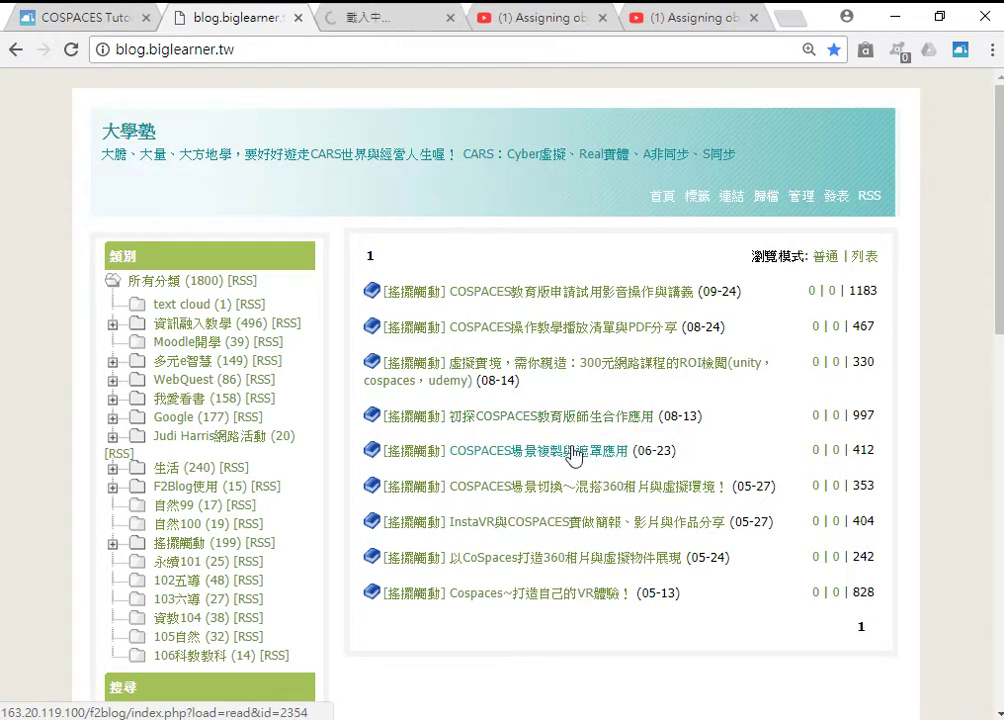
pyautogui.middleClick(583, 450)
pyautogui.middleClick(577, 488)
pyautogui.middleClick(577, 522)
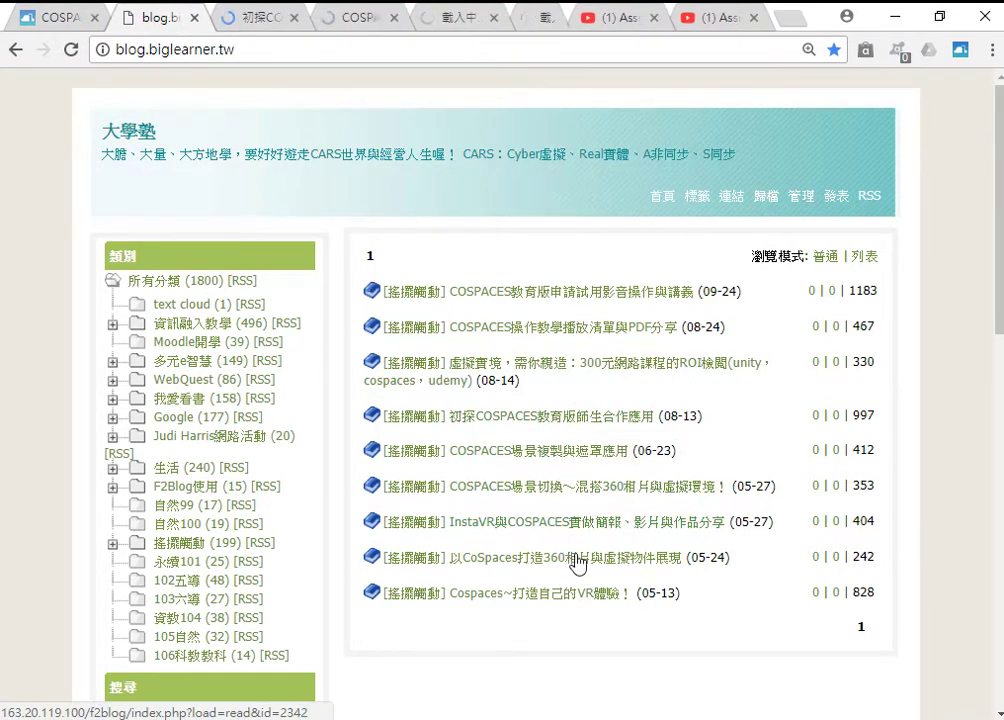
pyautogui.middleClick(575, 558)
pyautogui.middleClick(560, 596)
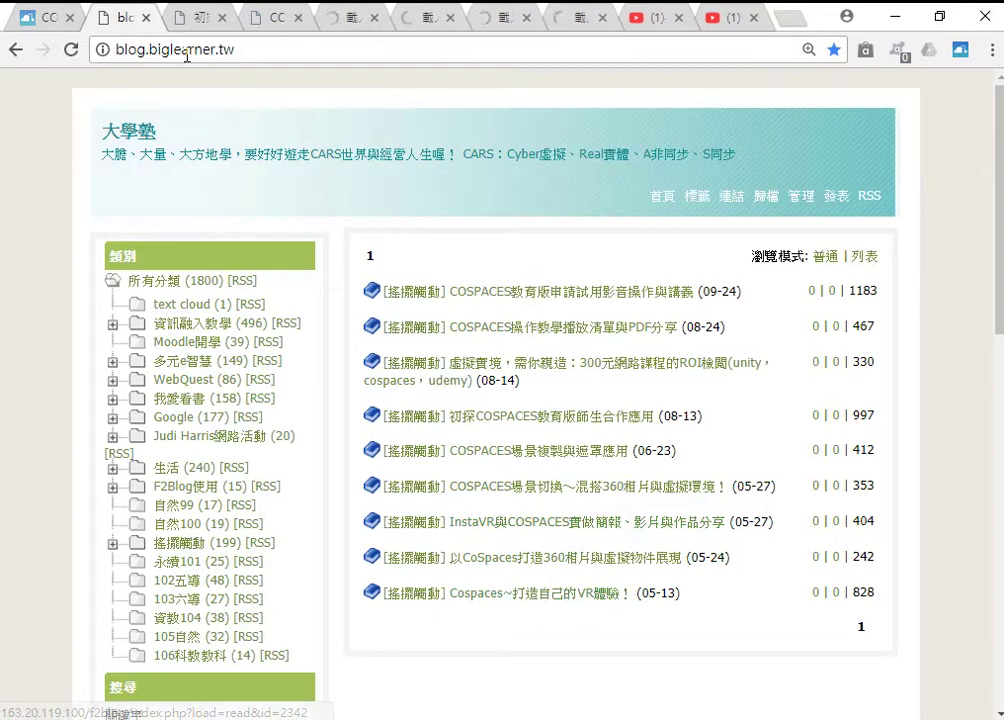
# - Switch to the article 初探COSPACES教育版師生合作應用 and add only that tab through the 1Know extension
pyautogui.click(205, 20)
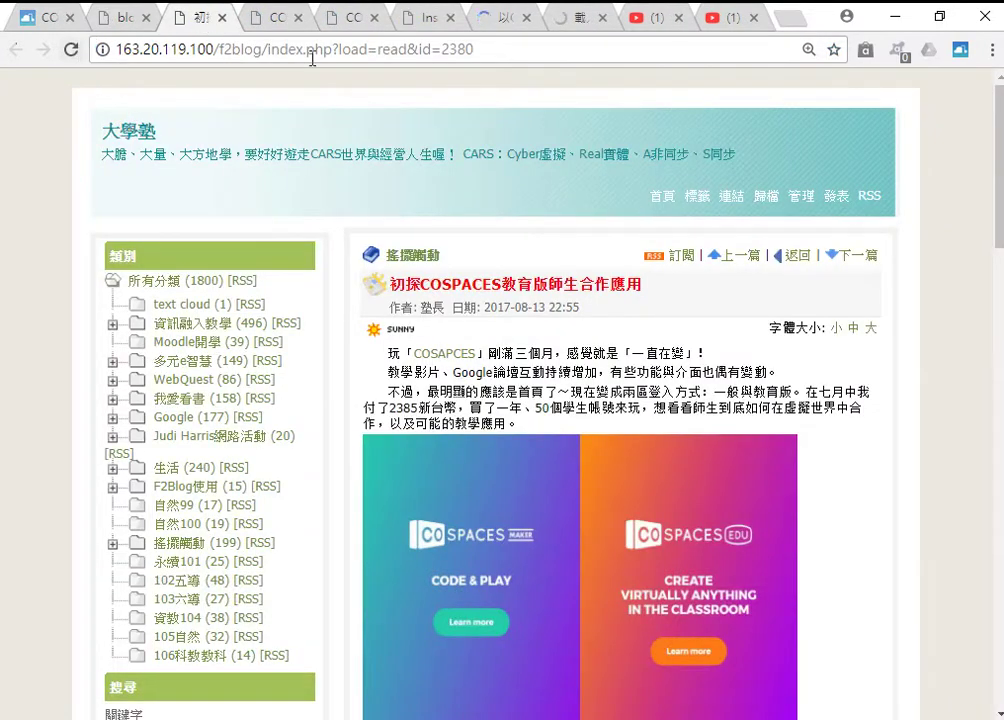
pyautogui.click(320, 52)
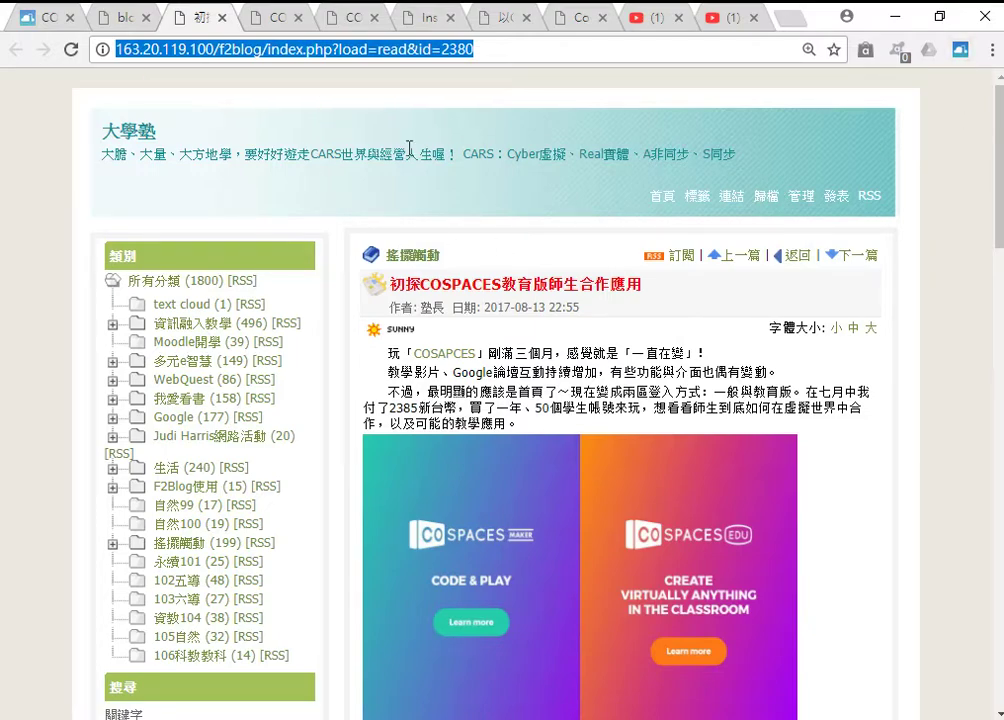
pyautogui.scroll(-3, 790, 440)
pyautogui.scroll(3, 797, 386)
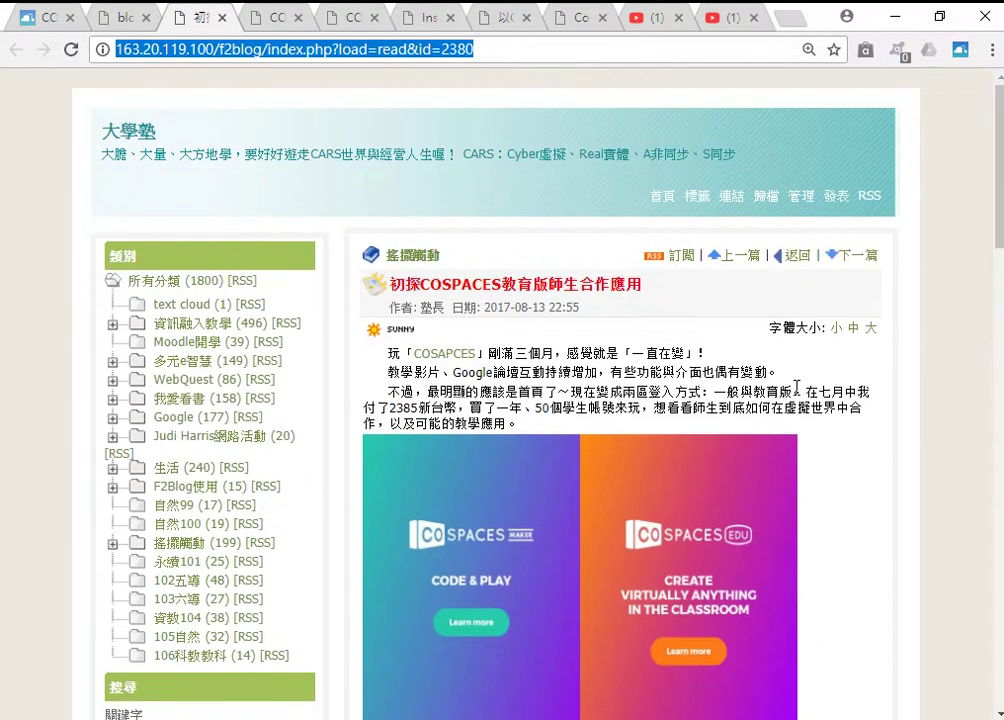
pyautogui.click(960, 52)
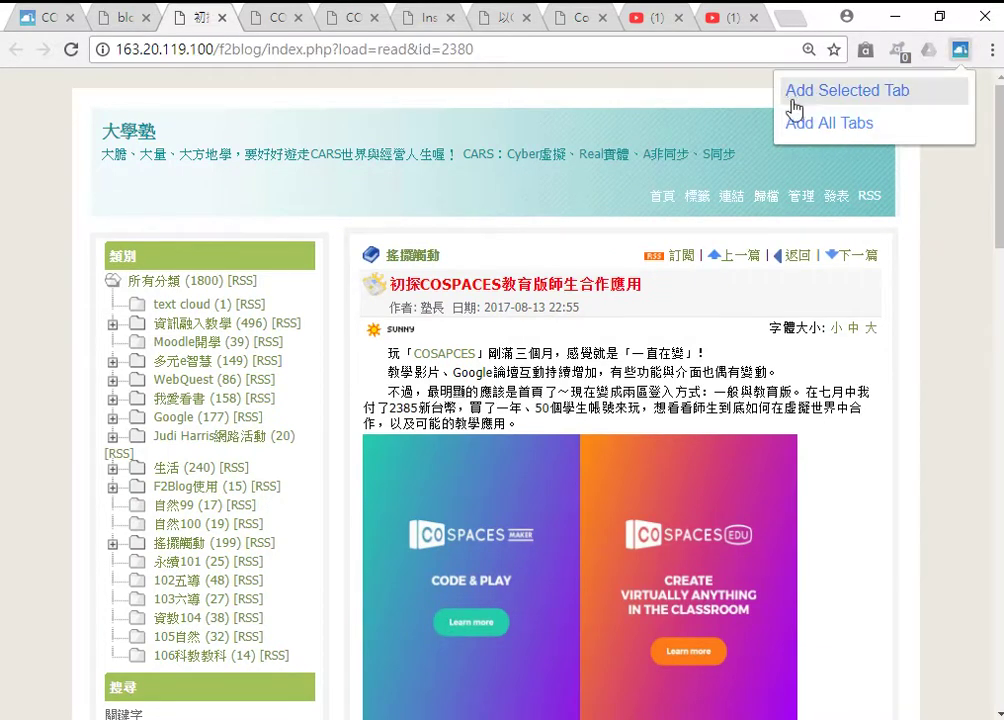
pyautogui.click(853, 92)
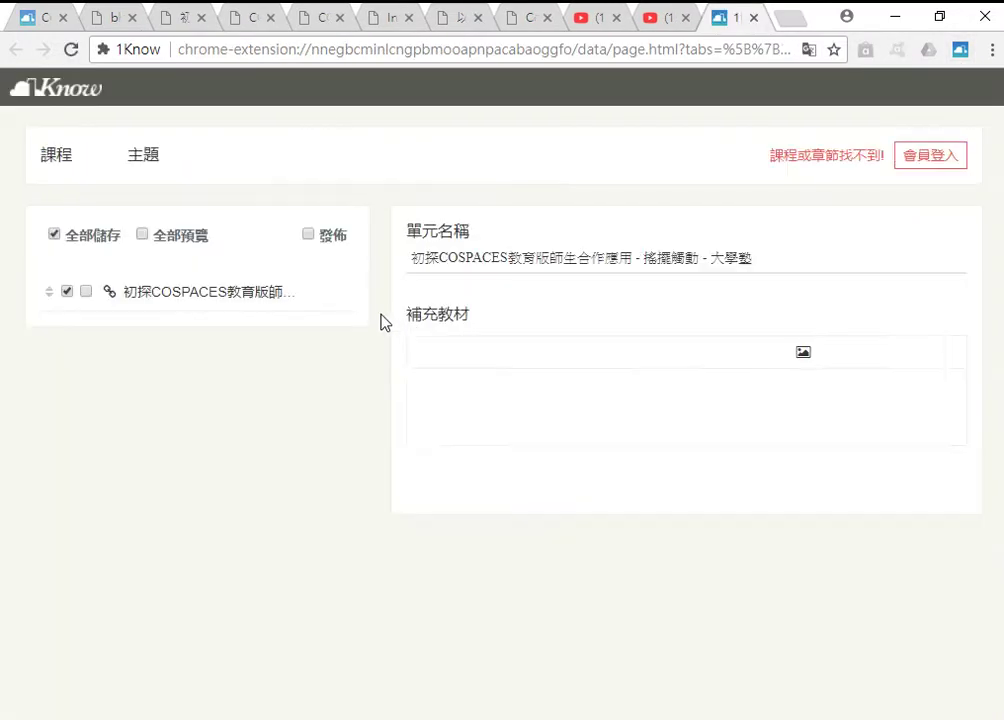
# - Enable 全部預覽 and 發佈, choose 主題2 as the topic, and save the article to the COSPACES Tutorial TEST course
pyautogui.click(150, 238)
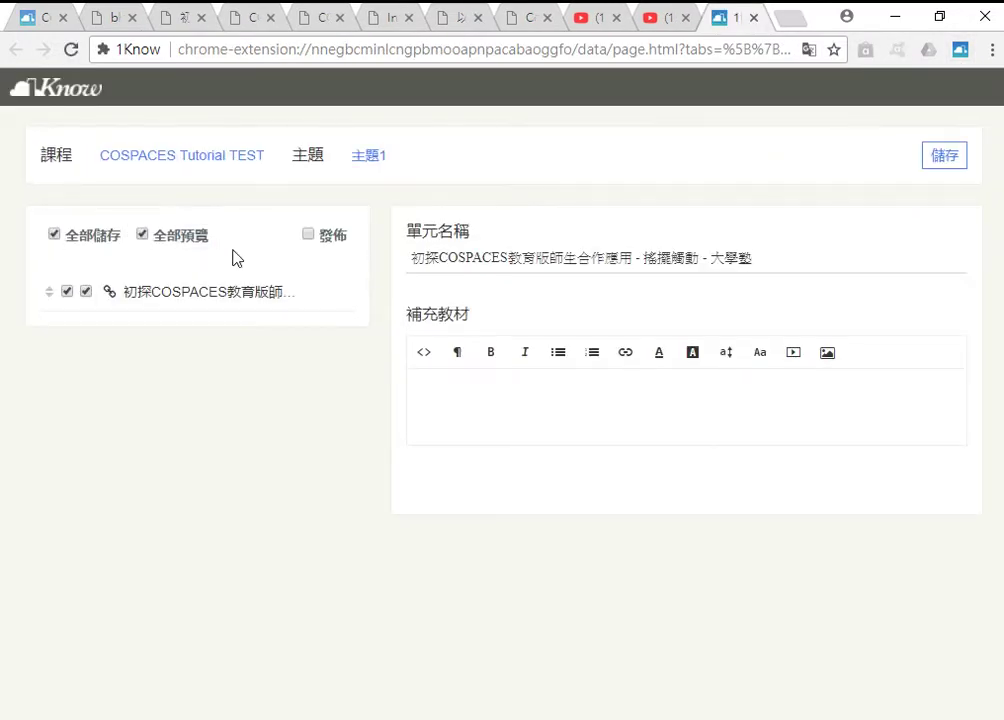
pyautogui.click(309, 235)
pyautogui.click(370, 163)
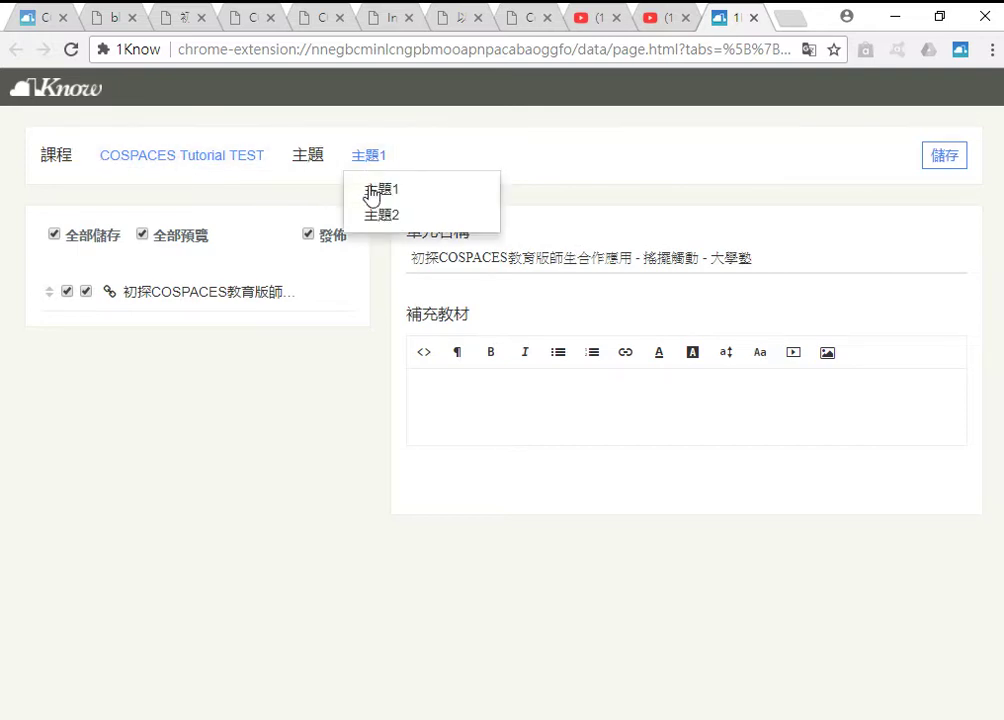
pyautogui.click(385, 218)
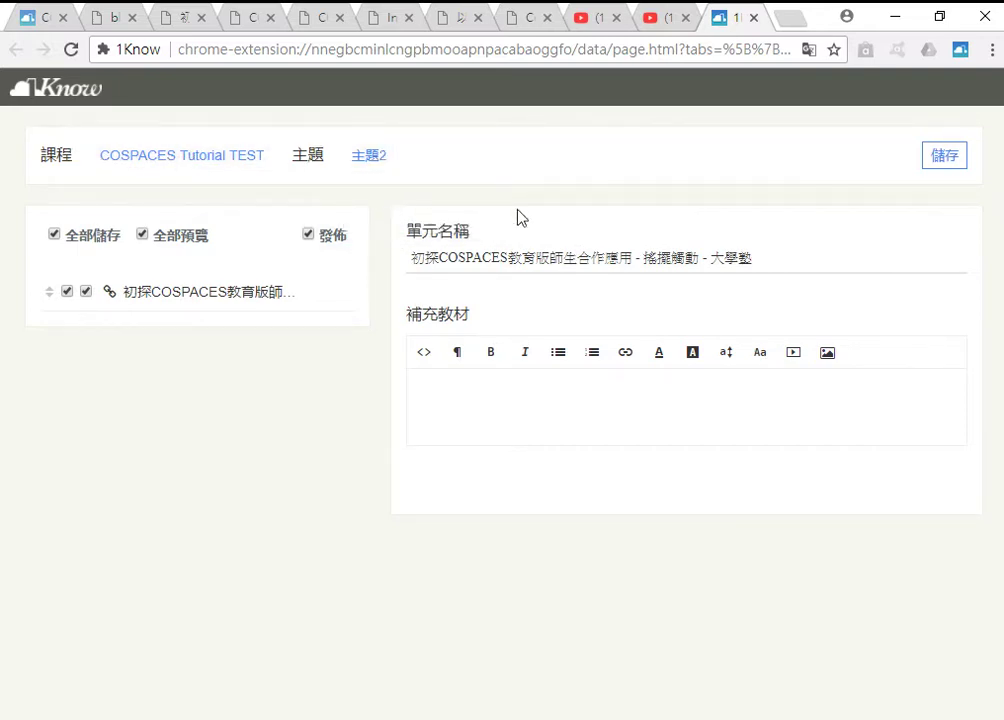
pyautogui.click(946, 157)
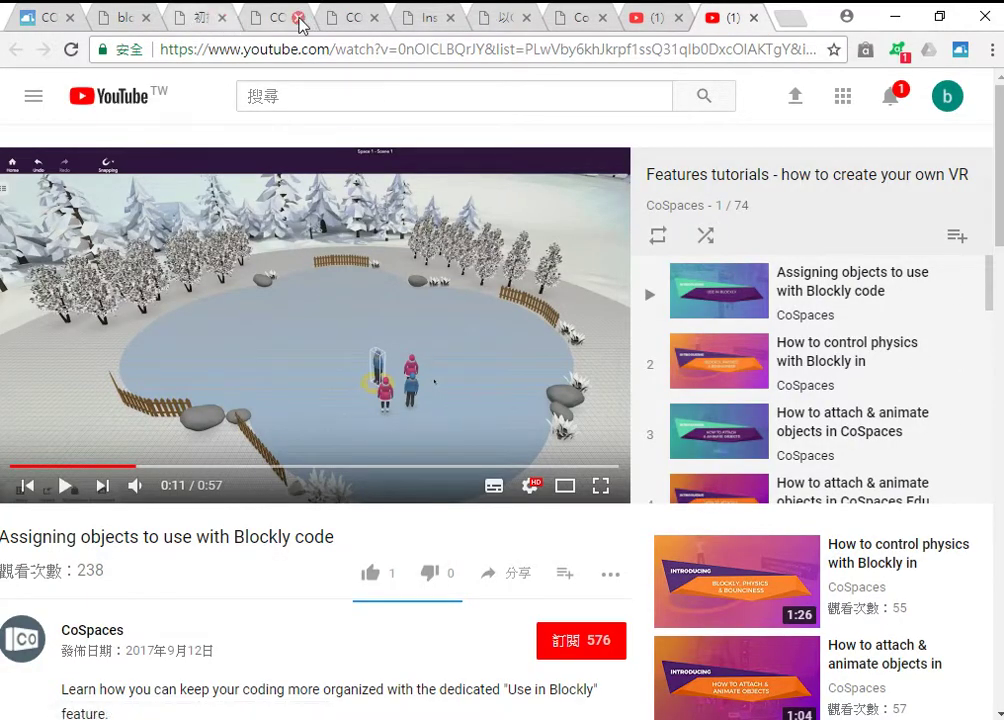
# - Return to the COSPACES Tutorial TEST course page and reload it to check the units under 主題2
pyautogui.click(197, 22)
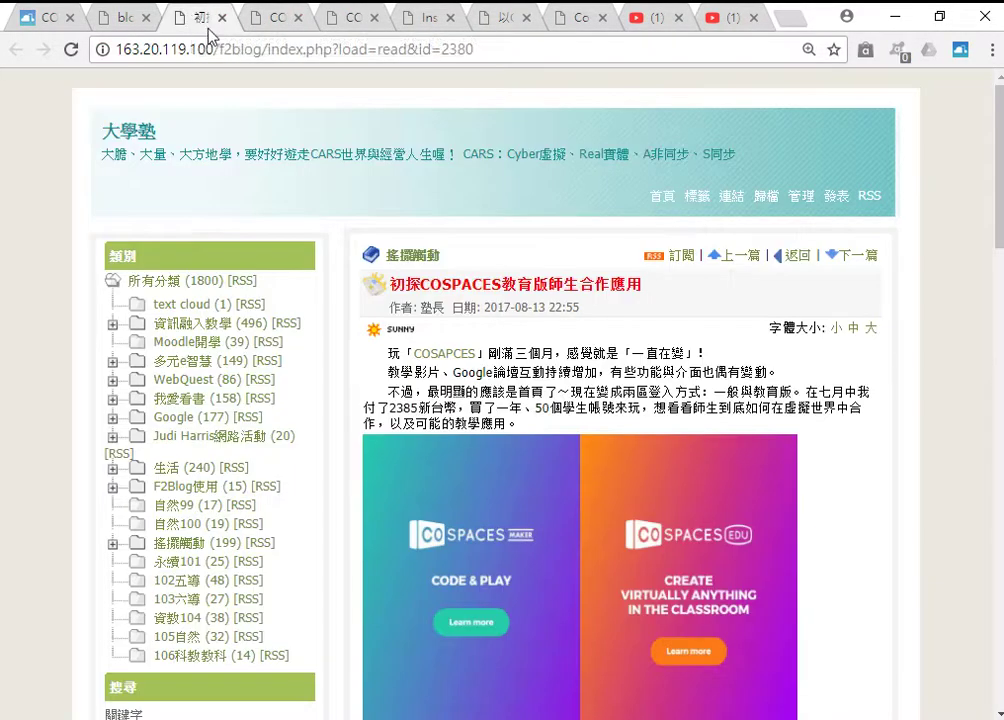
pyautogui.click(42, 19)
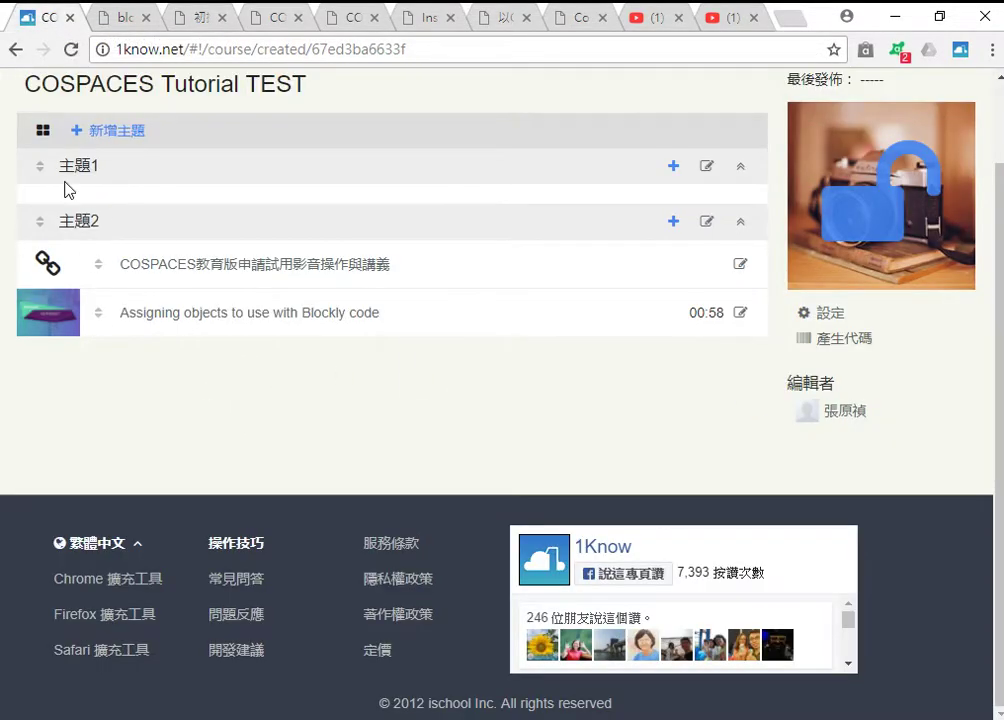
pyautogui.click(70, 49)
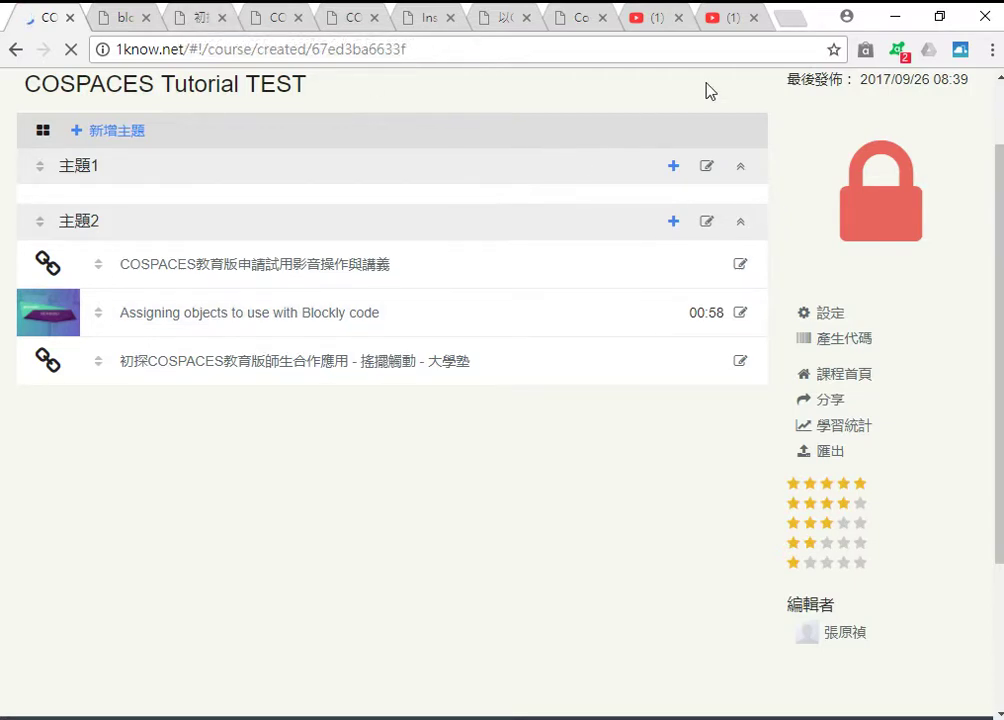
# - Add all open browser tabs through the 1Know extension and exclude the two untitled links from saving
pyautogui.click(960, 50)
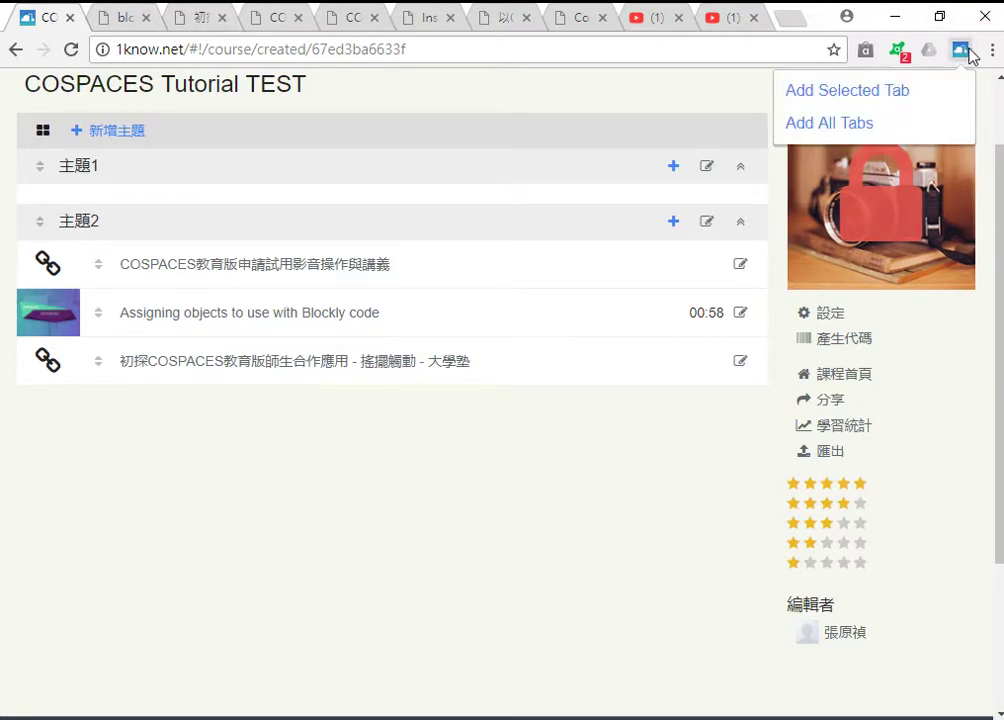
pyautogui.click(852, 124)
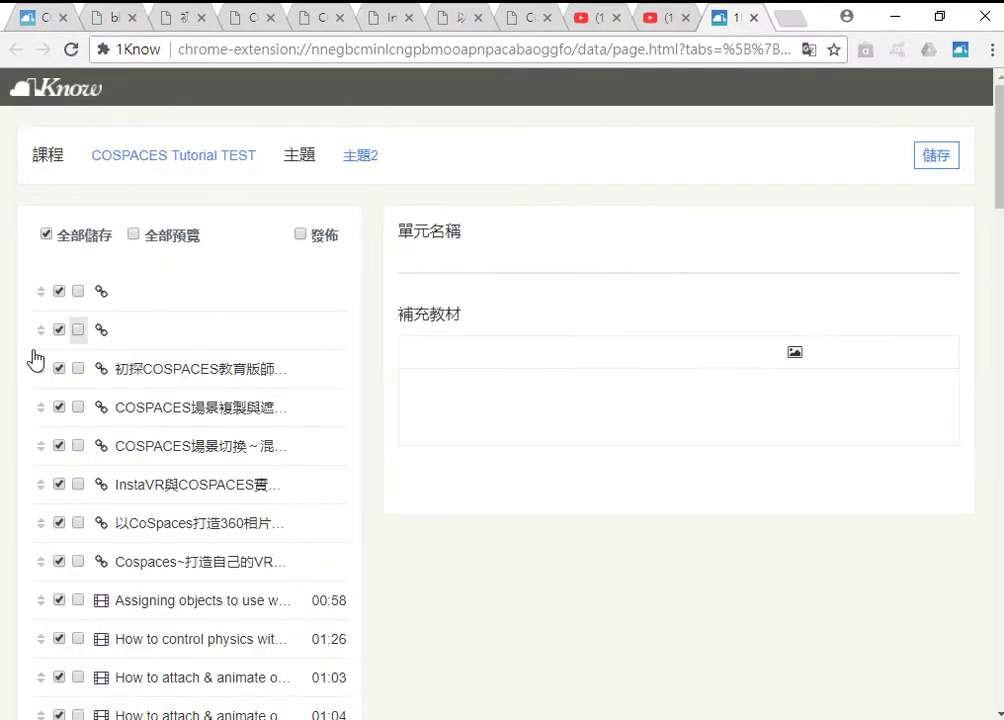
pyautogui.click(58, 291)
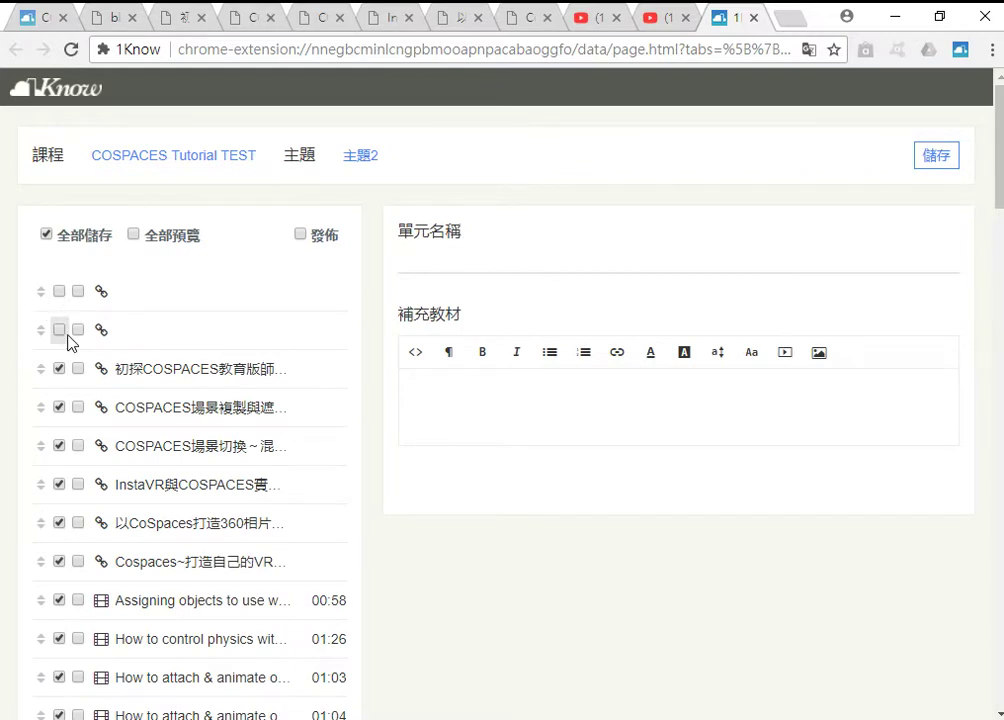
# - Review the full import list and compare it with the CoSpaces YouTube playlist and the units already in the course
pyautogui.scroll(-6, 258, 410)
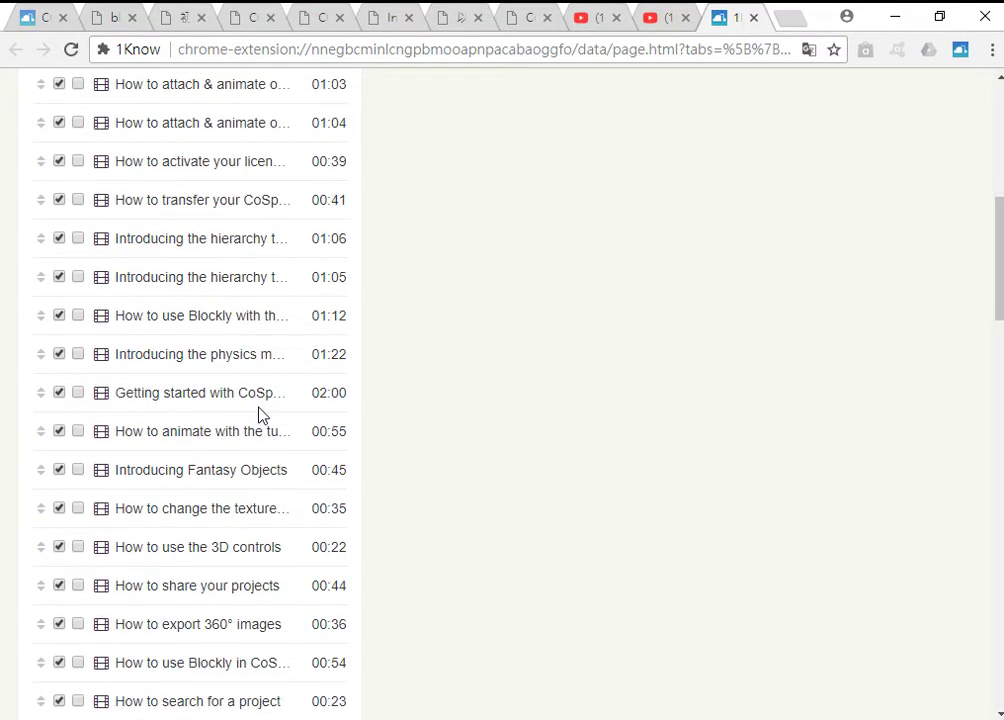
pyautogui.scroll(-20, 258, 410)
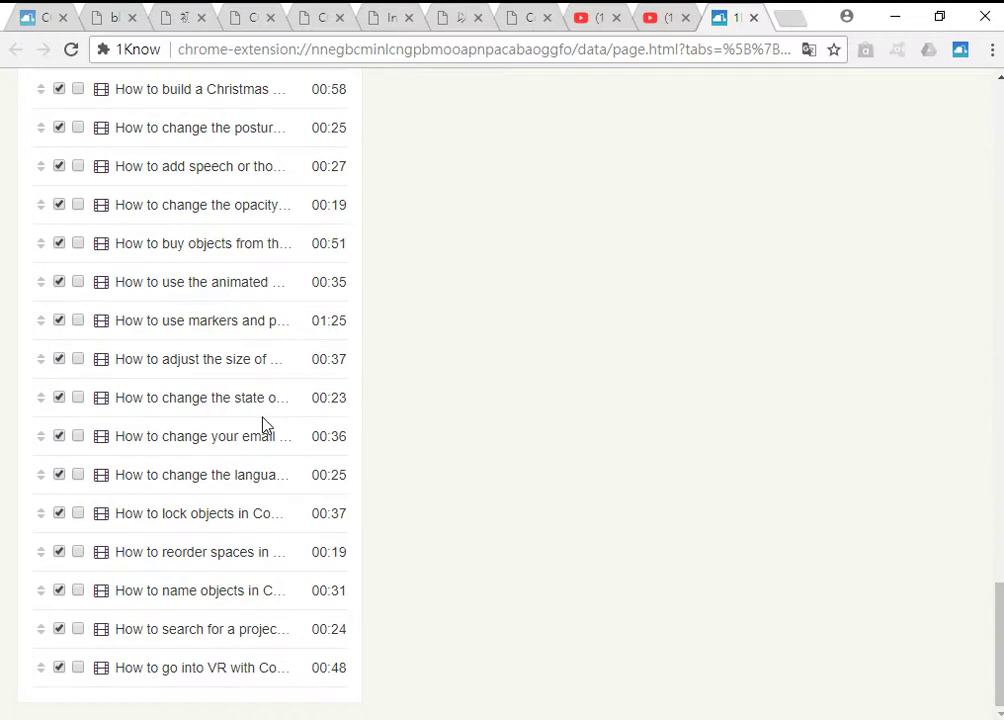
pyautogui.scroll(15, 262, 424)
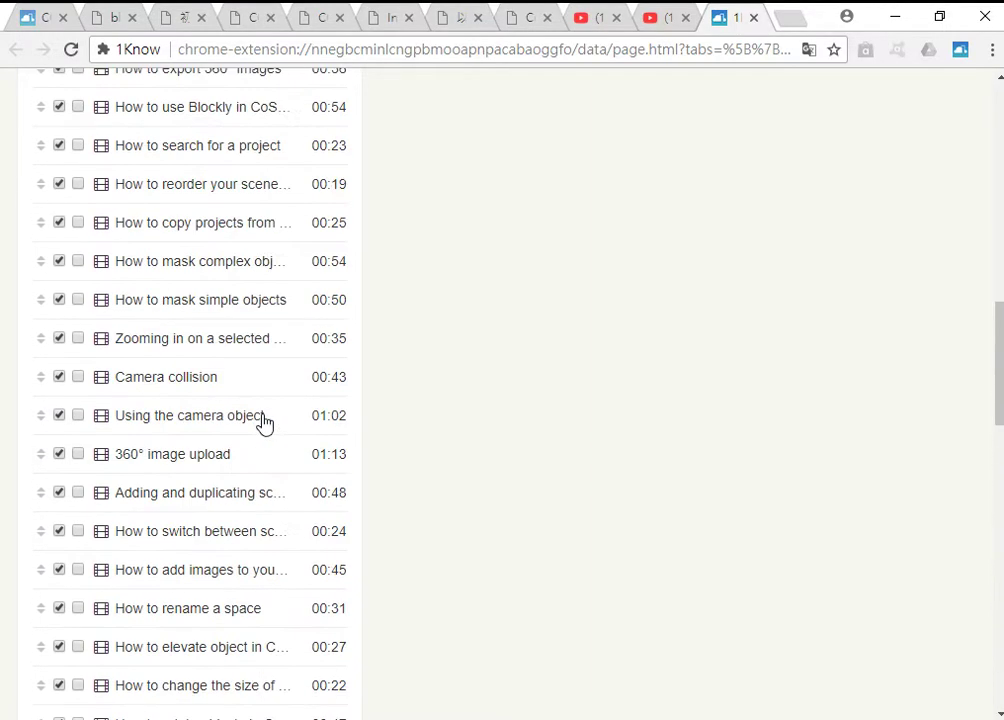
pyautogui.scroll(12, 262, 424)
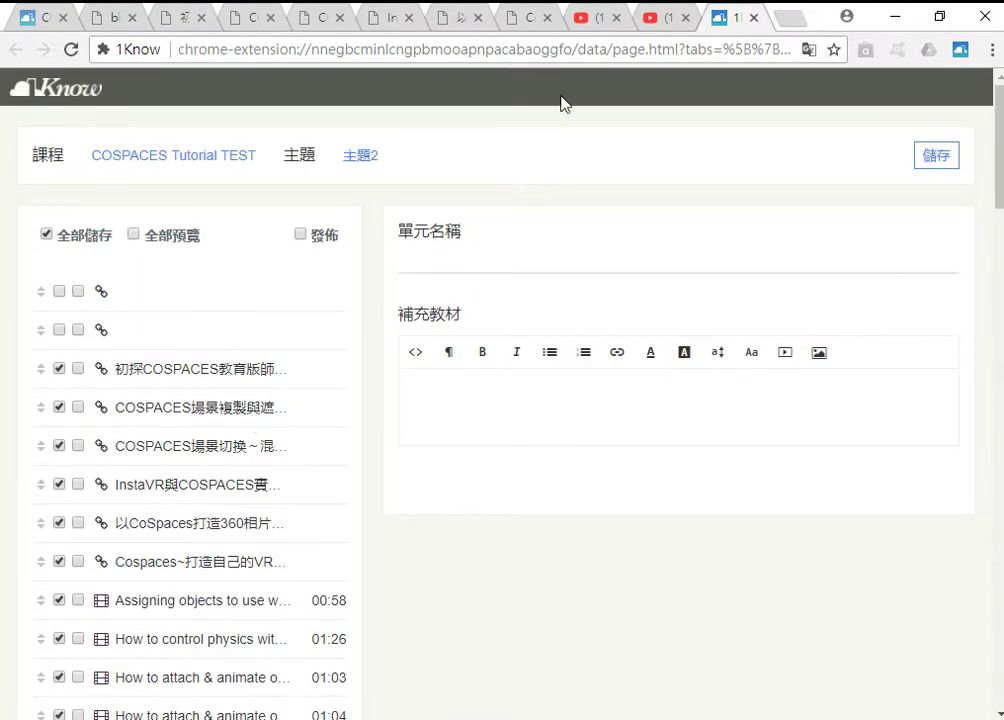
pyautogui.click(664, 19)
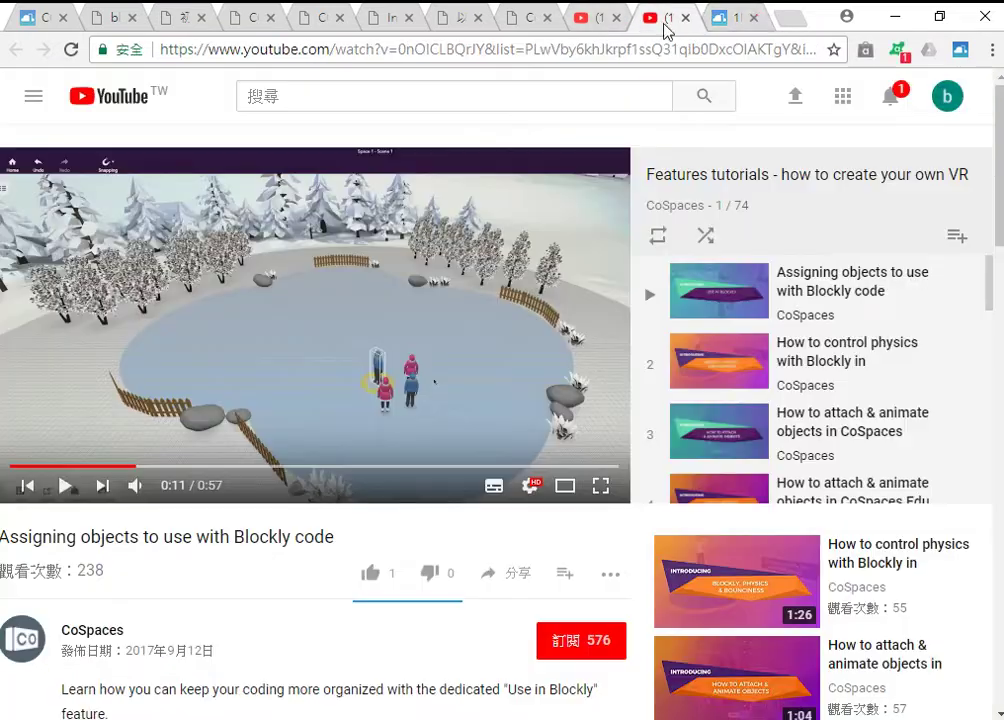
pyautogui.scroll(-10, 790, 360)
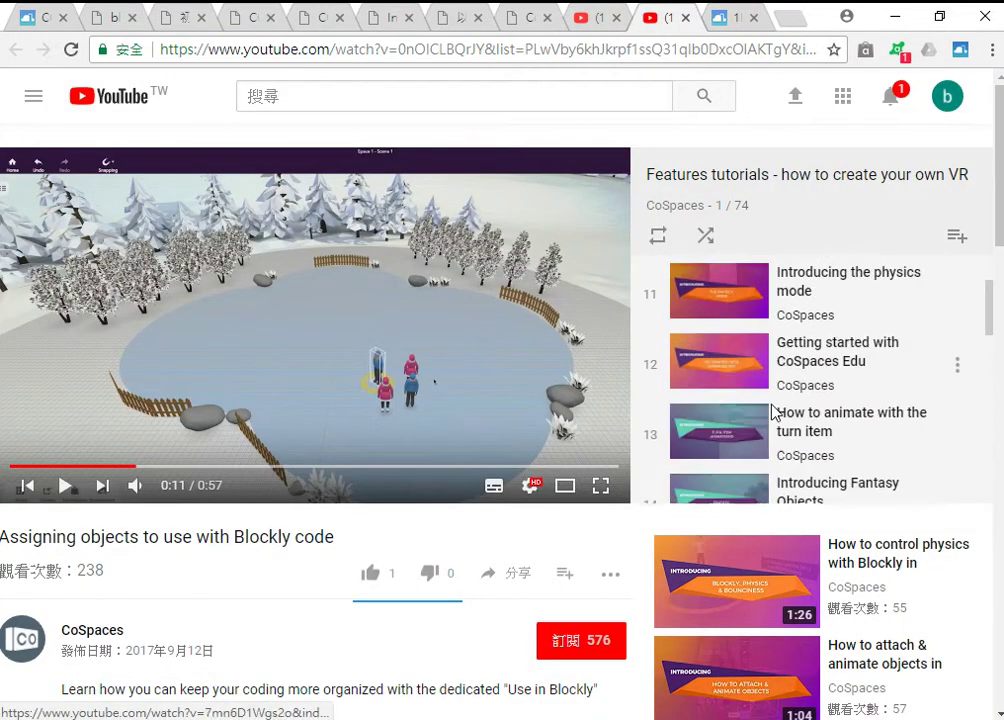
pyautogui.scroll(-12, 789, 415)
pyautogui.scroll(12, 775, 437)
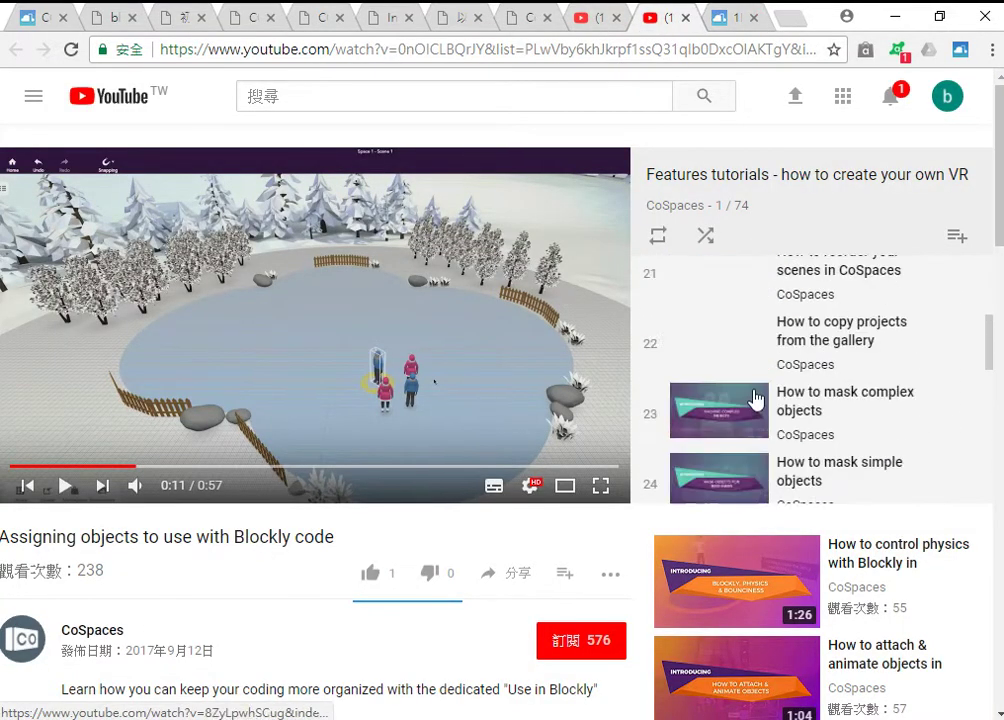
pyautogui.click(35, 20)
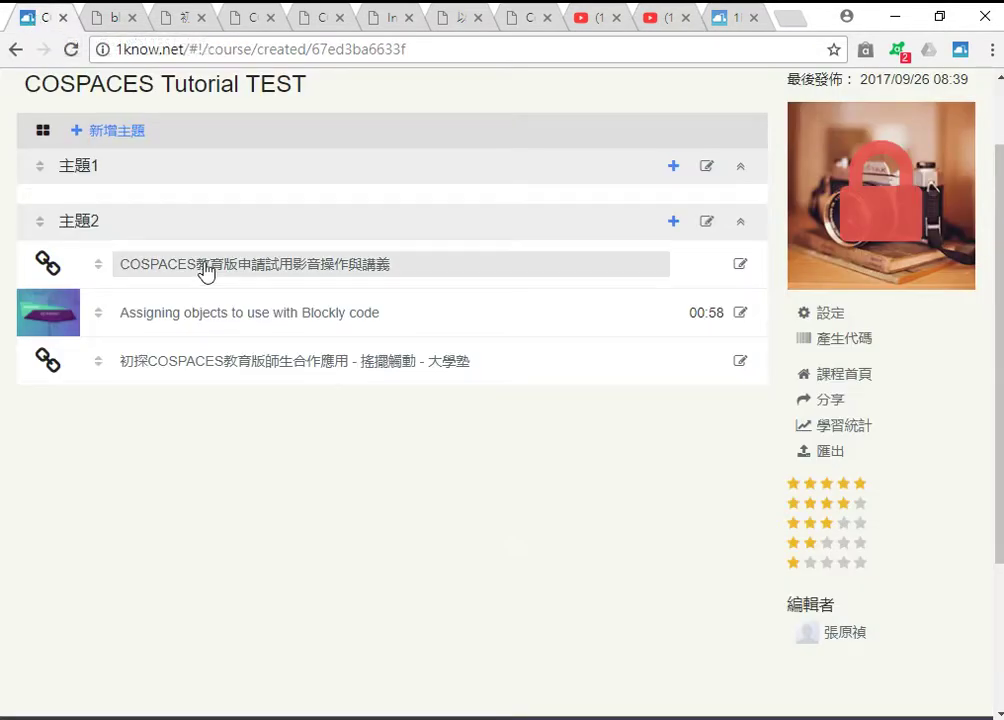
# - Return to the 1Know import page and enable 全部預覽 and 發佈 for the listed units
pyautogui.click(726, 18)
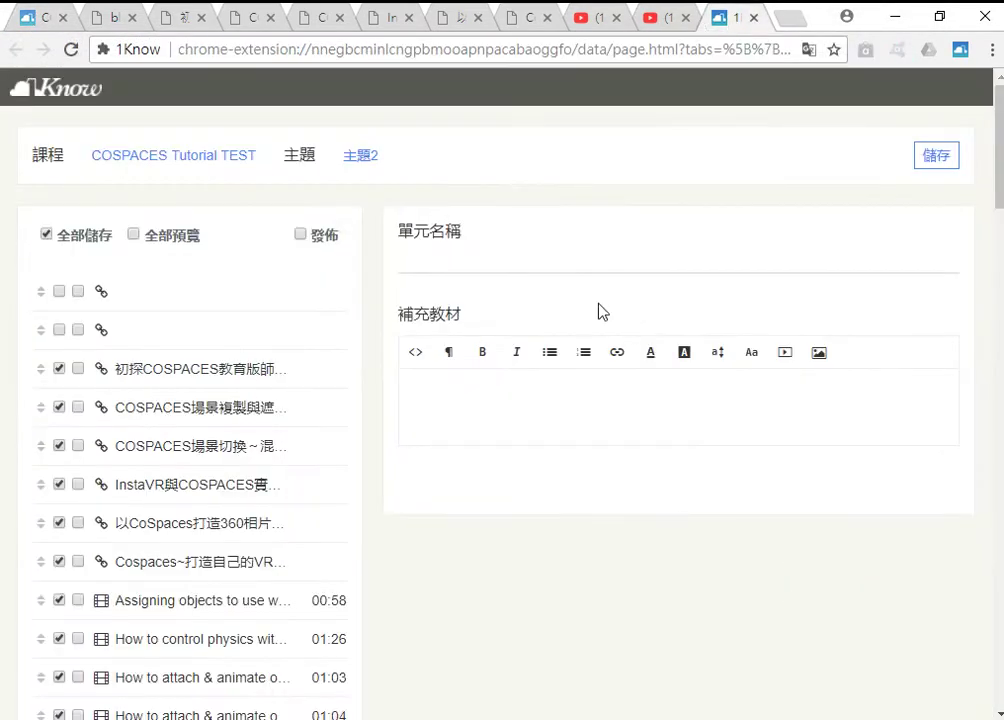
pyautogui.click(139, 241)
pyautogui.click(301, 236)
# - Exclude the two untitled links and the first three COSPACES article links from saving, and check the list down to its end
pyautogui.click(59, 291)
pyautogui.click(59, 329)
pyautogui.click(59, 368)
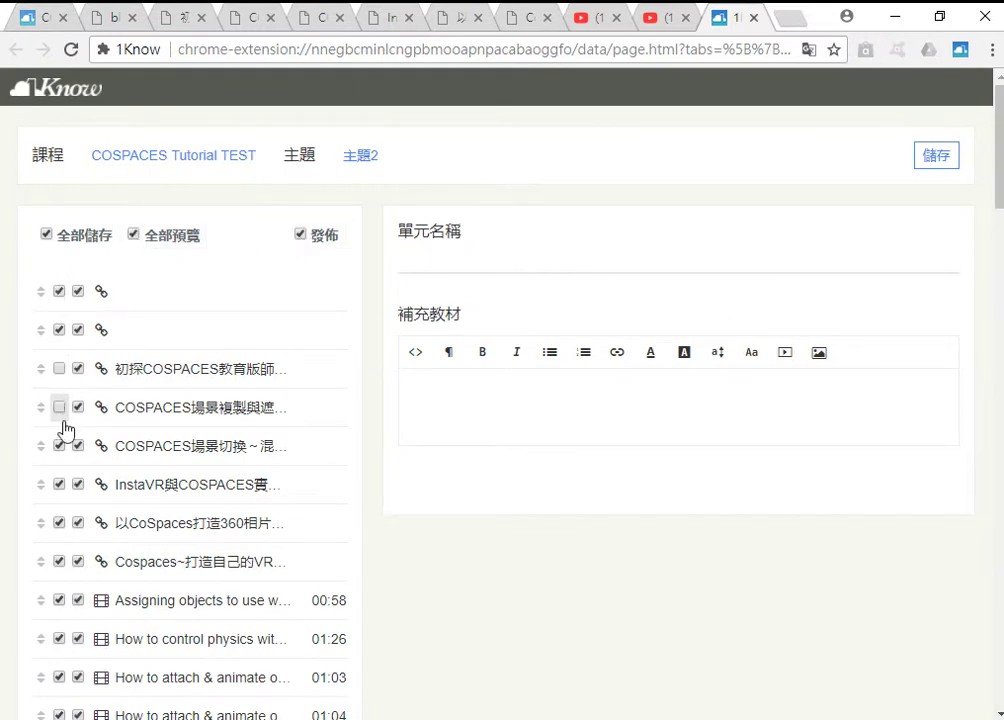
pyautogui.click(59, 446)
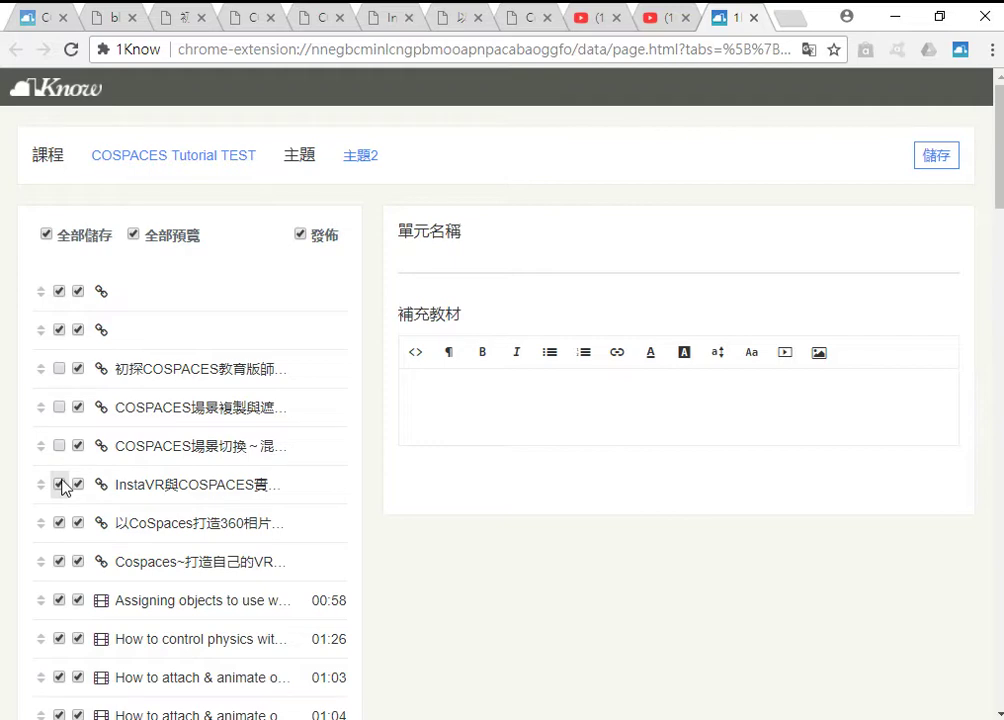
pyautogui.click(59, 292)
pyautogui.click(59, 329)
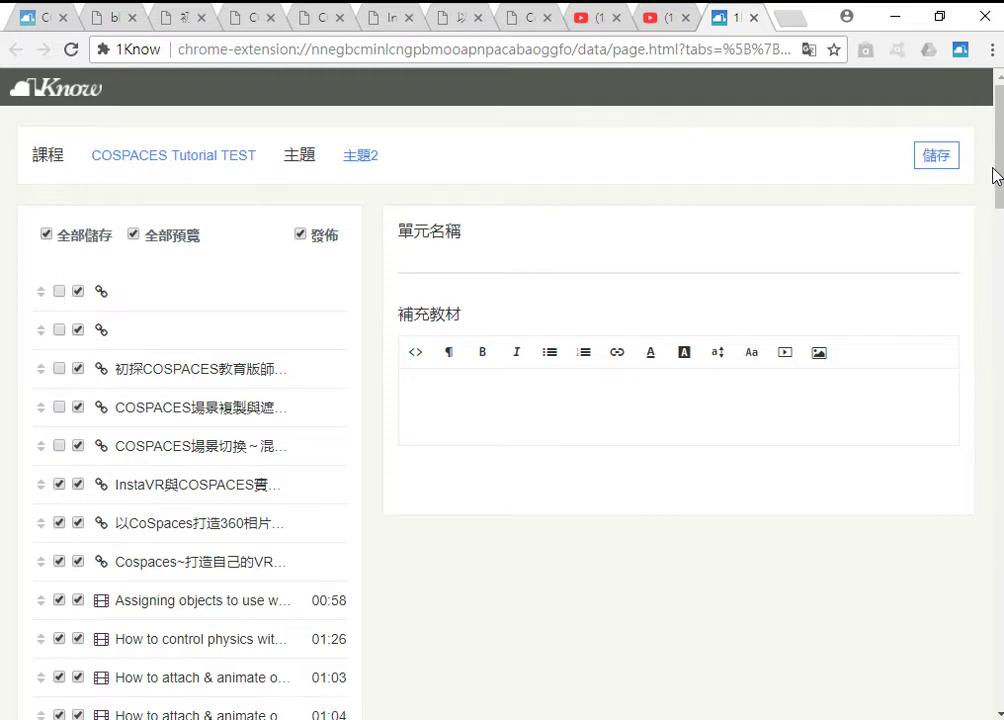
pyautogui.moveTo(996, 175); pyautogui.dragTo(999, 672)
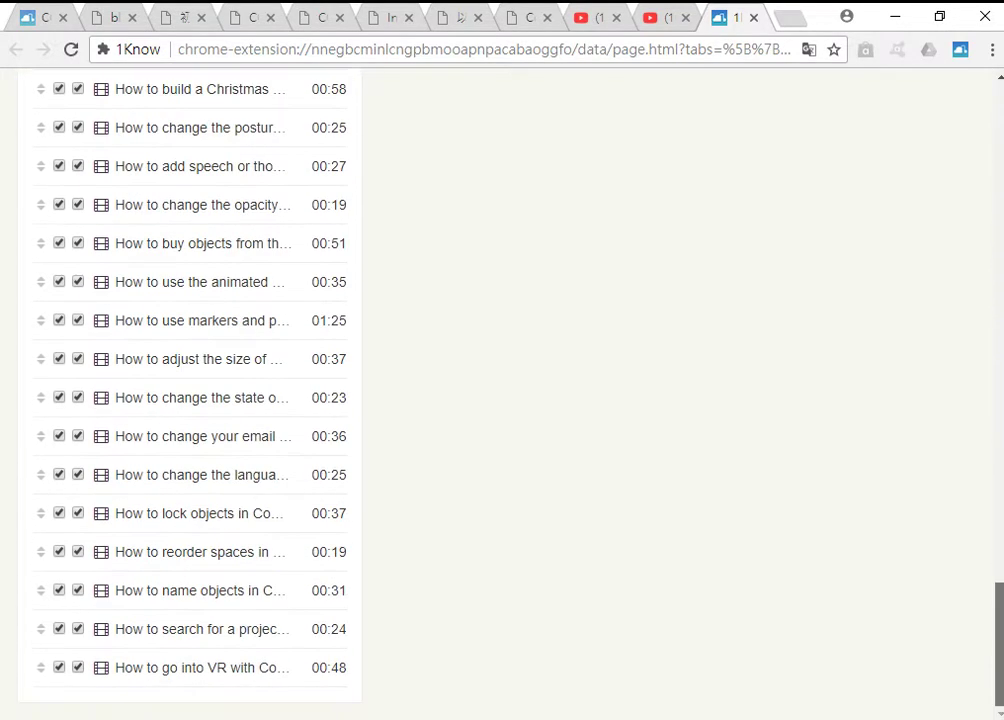
# - Save the checked units to 主題2, then reload the COSPACES Tutorial TEST course page and look through its unit list
pyautogui.scroll(20, 704, 208)
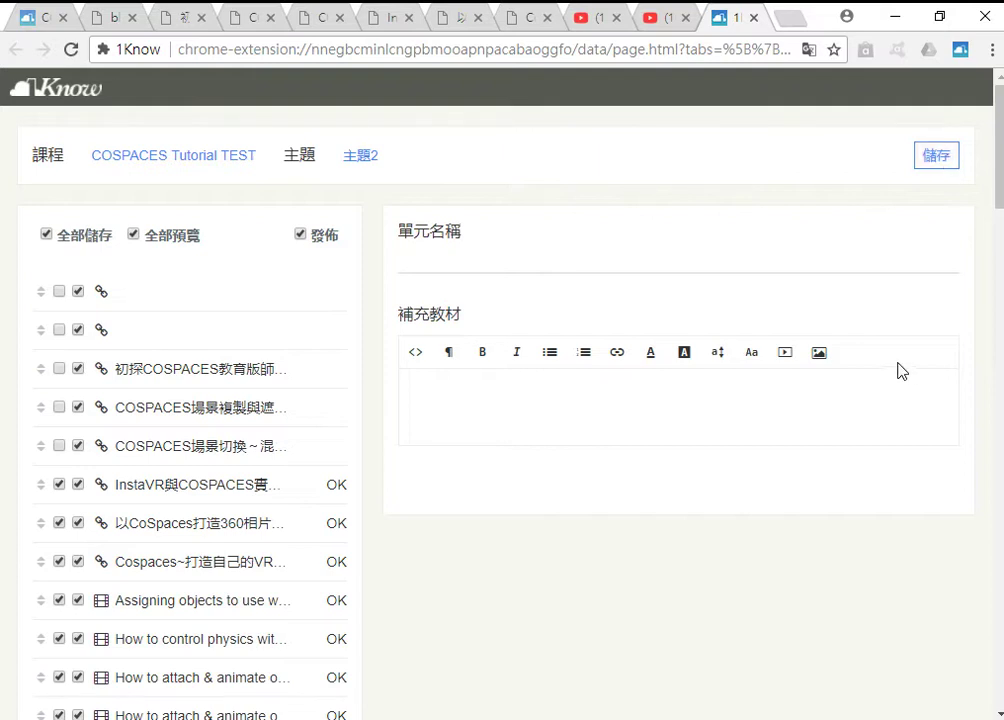
pyautogui.click(940, 165)
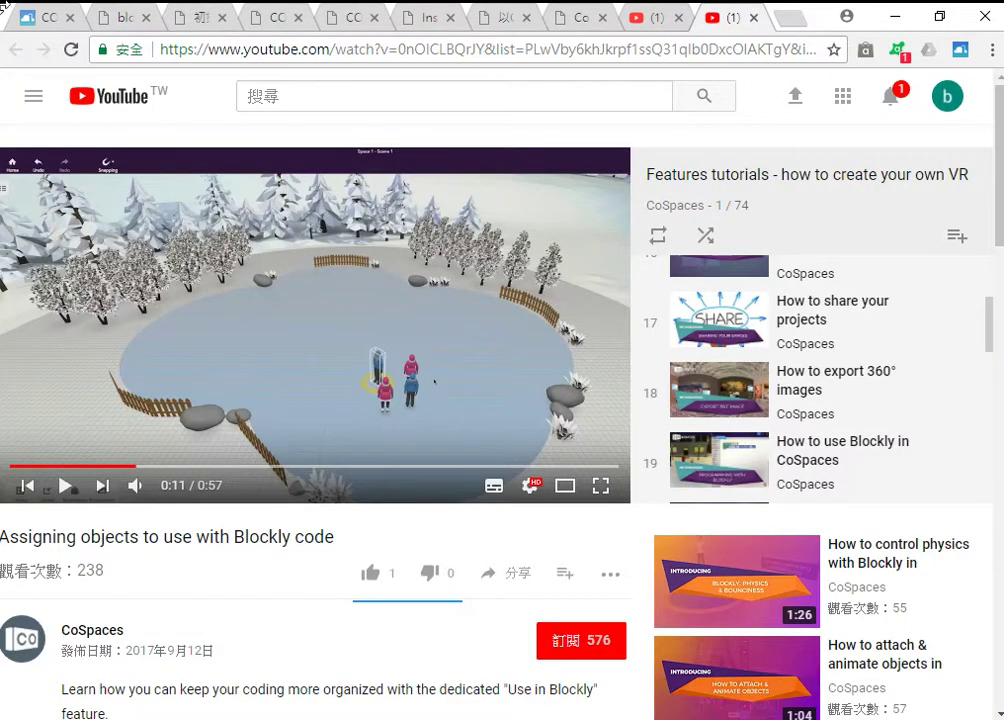
pyautogui.click(43, 22)
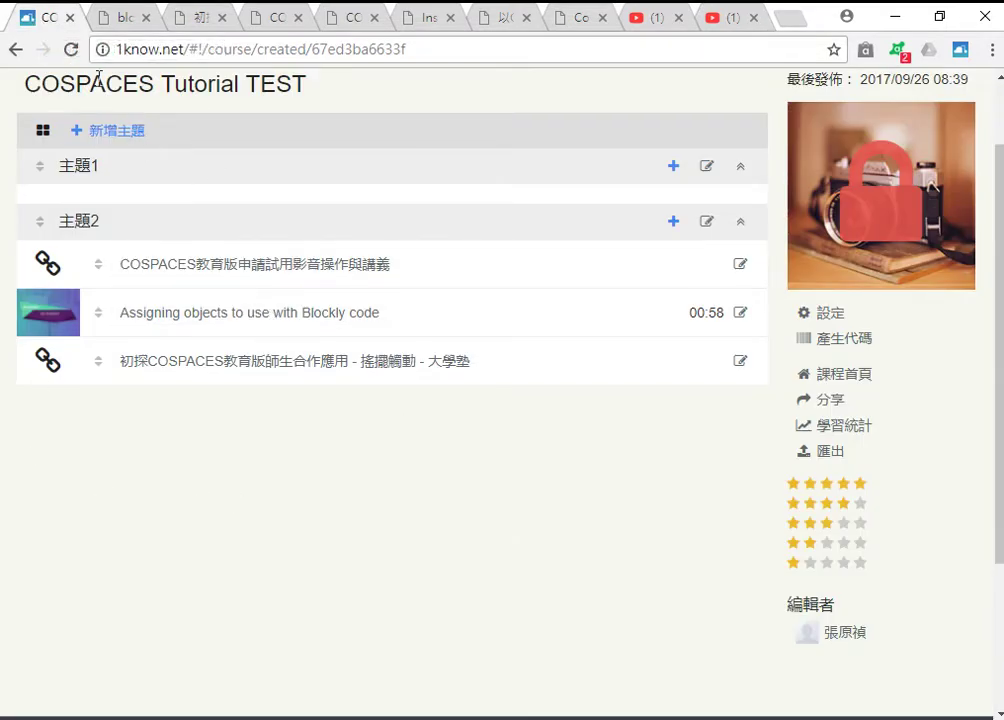
pyautogui.click(70, 49)
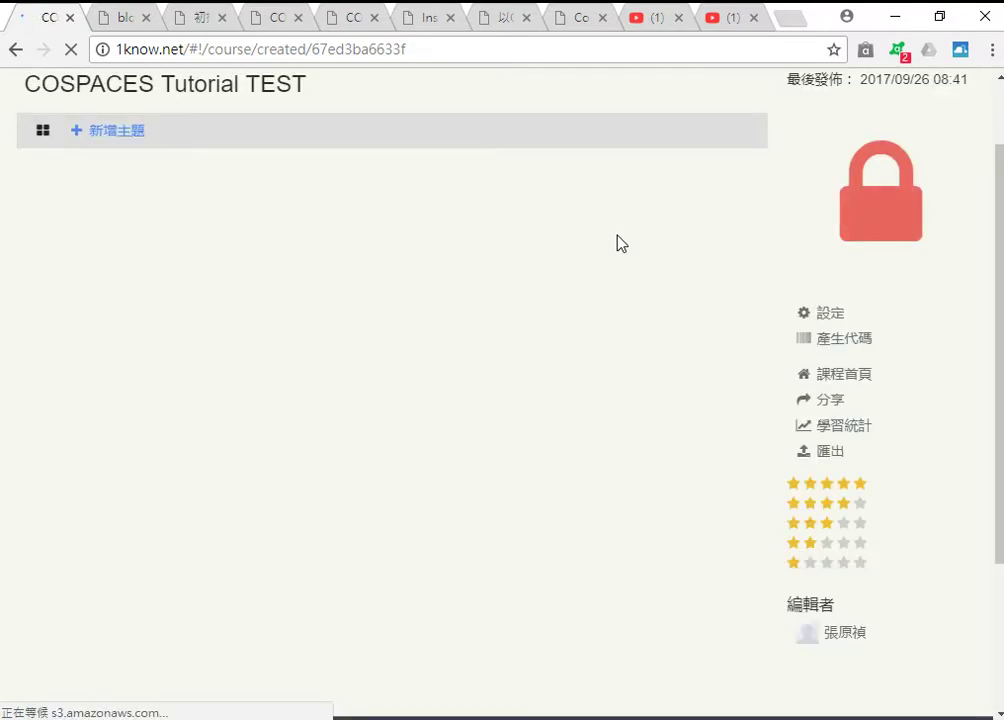
pyautogui.scroll(-9, 583, 409)
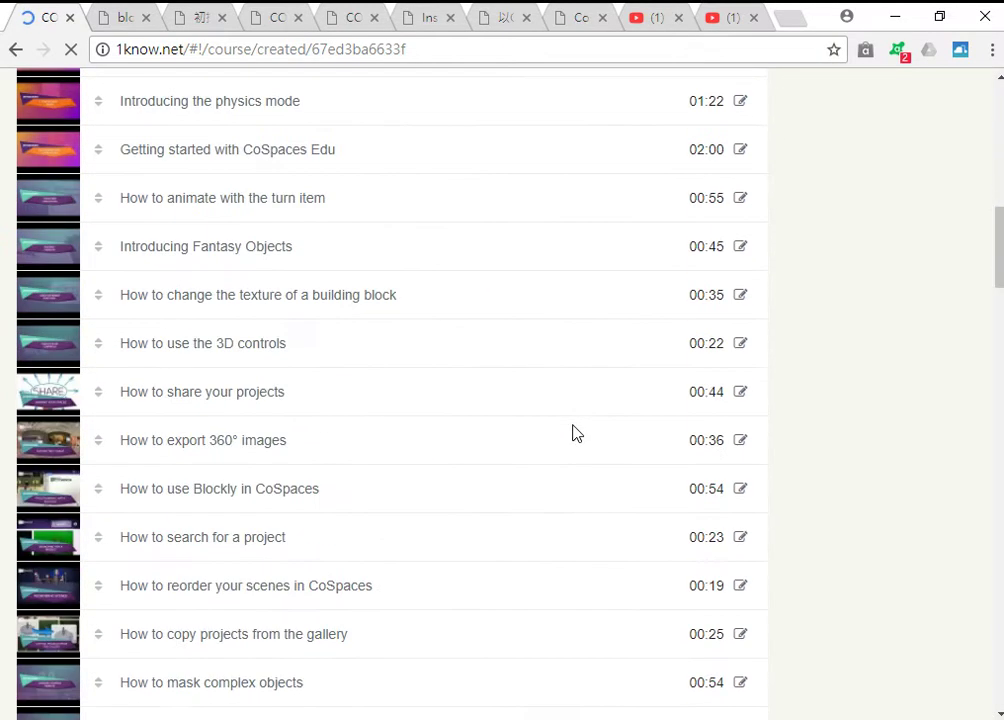
pyautogui.scroll(-10, 575, 433)
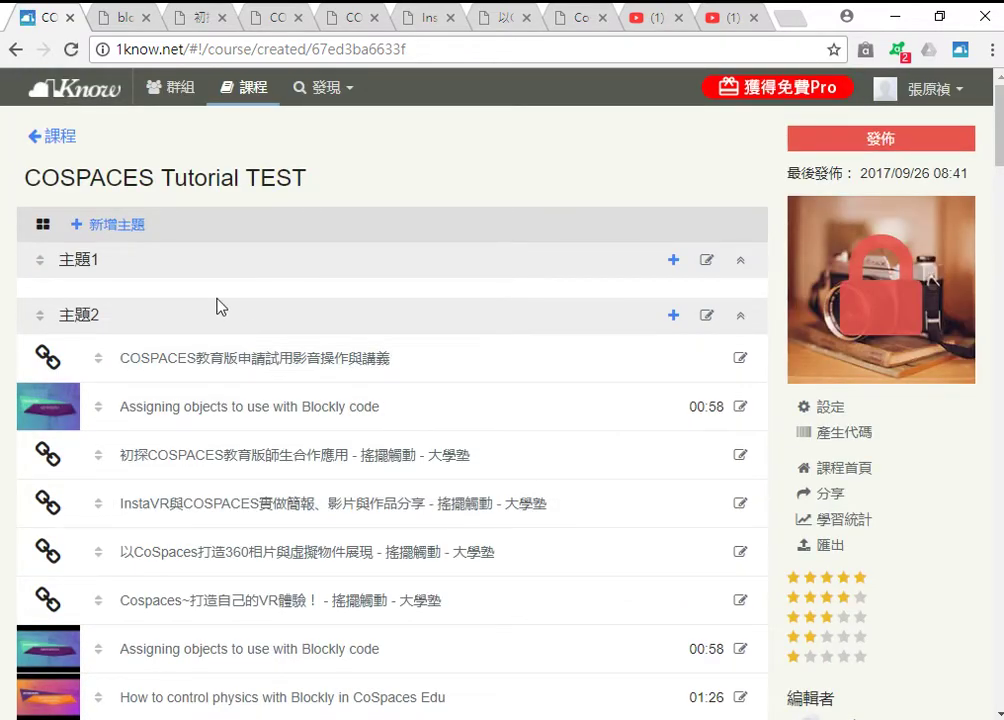
# - Rename the course topic 主題1 as blog and save it
pyautogui.click(706, 260)
pyautogui.click(622, 340)
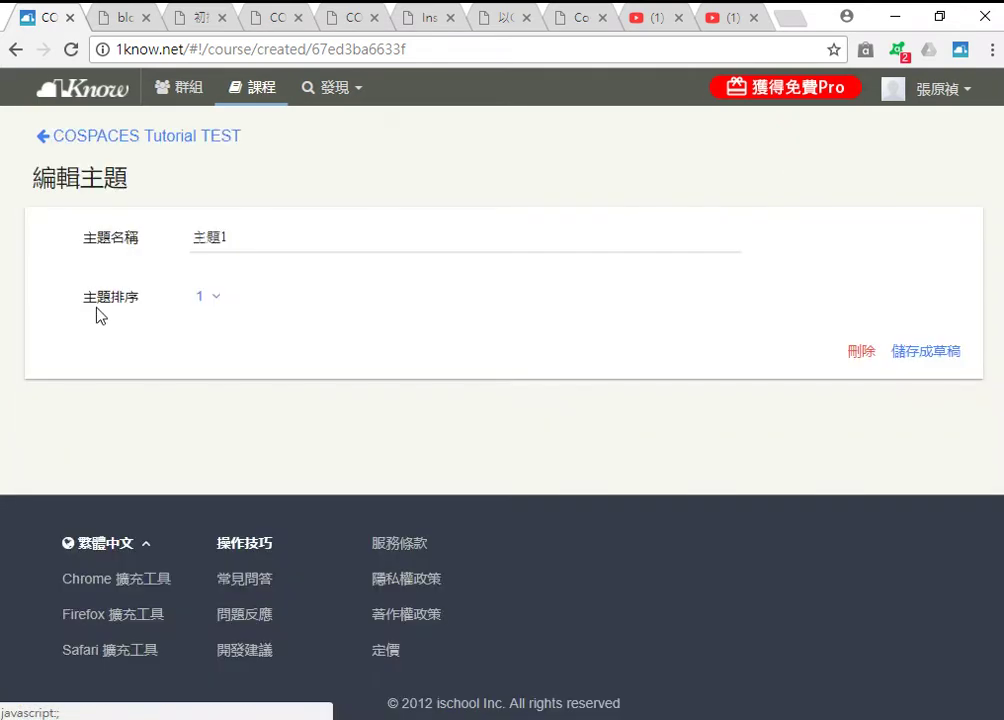
pyautogui.moveTo(249, 242); pyautogui.dragTo(107, 231)
pyautogui.write('blog')
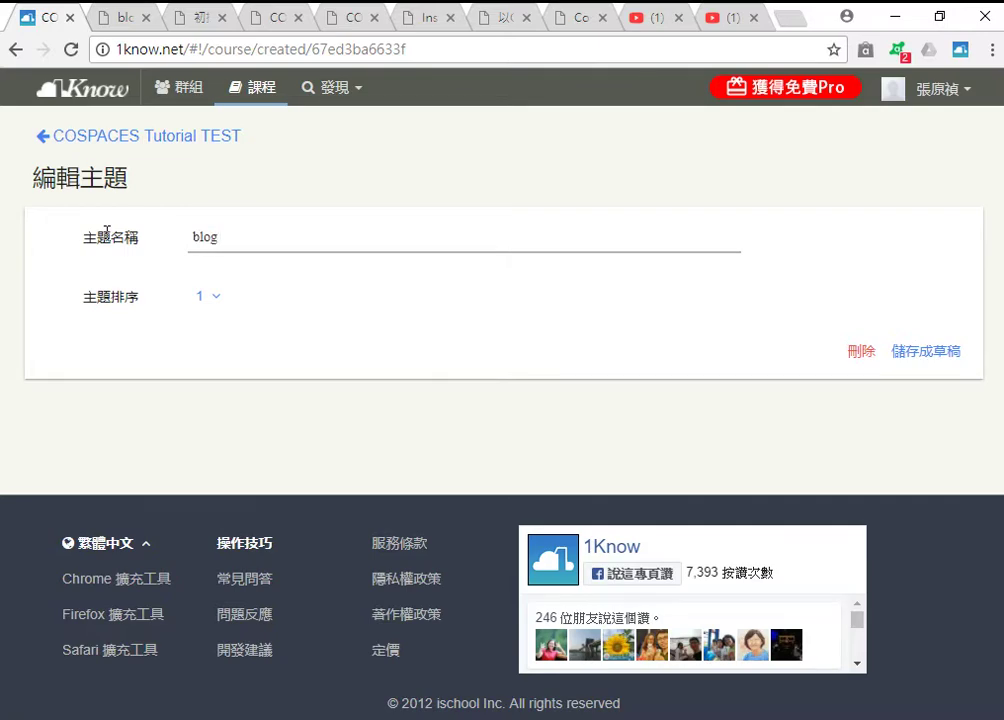
pyautogui.press('Return')
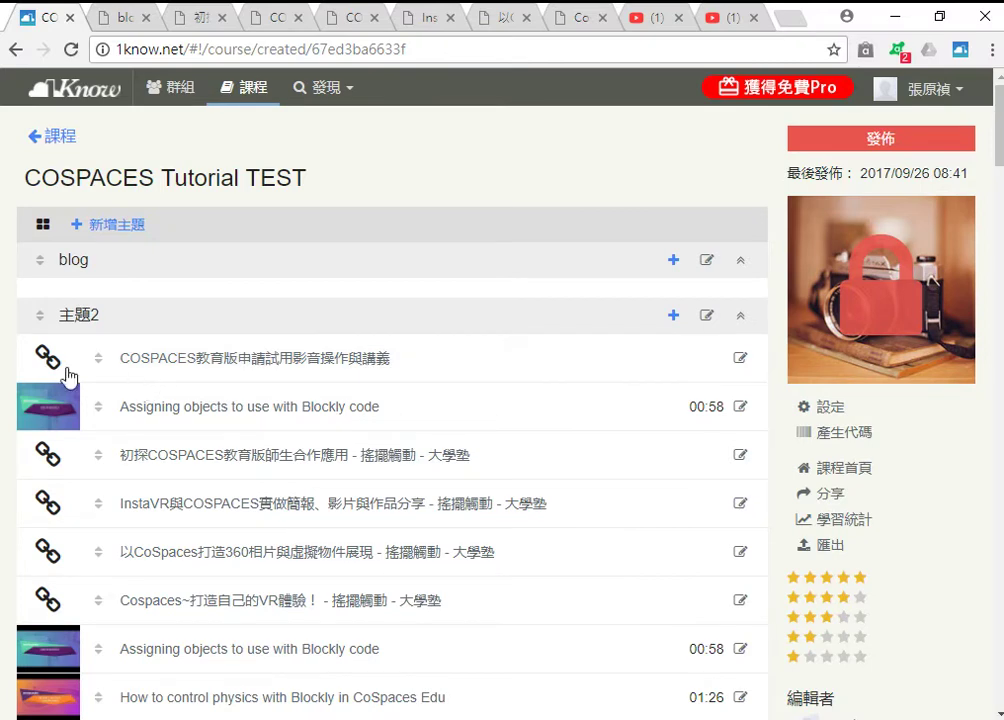
# - Move the five article link units from 主題2 into the blog topic, then collapse blog
pyautogui.moveTo(97, 357); pyautogui.dragTo(93, 300)
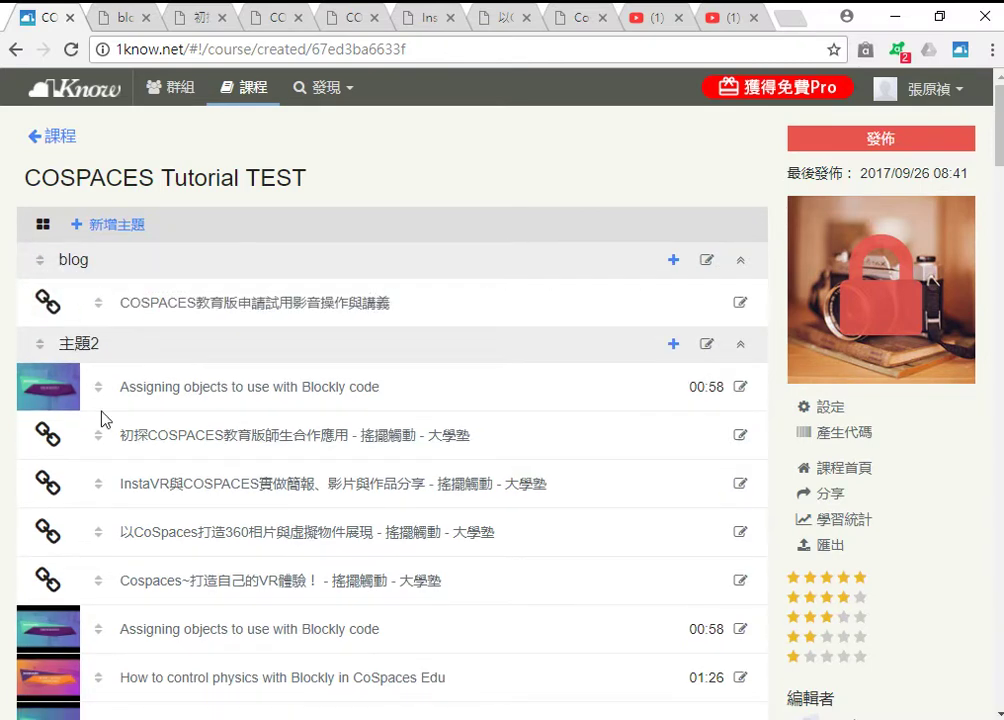
pyautogui.moveTo(98, 444); pyautogui.dragTo(88, 325)
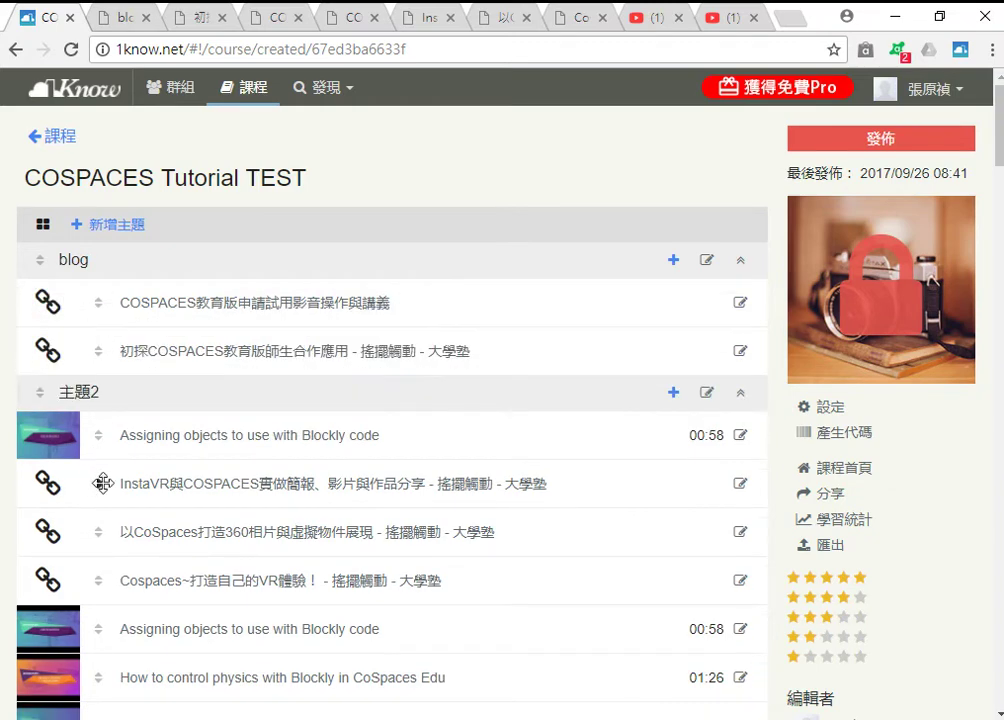
pyautogui.moveTo(94, 478); pyautogui.dragTo(101, 400)
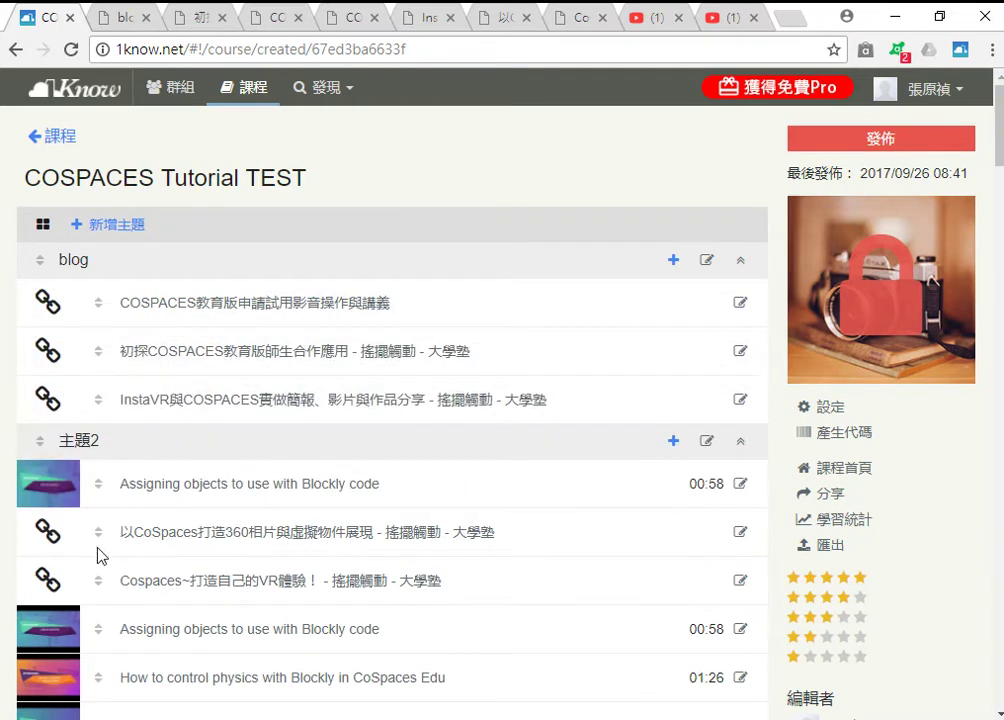
pyautogui.moveTo(98, 535); pyautogui.dragTo(101, 372)
pyautogui.moveTo(98, 590); pyautogui.dragTo(101, 474)
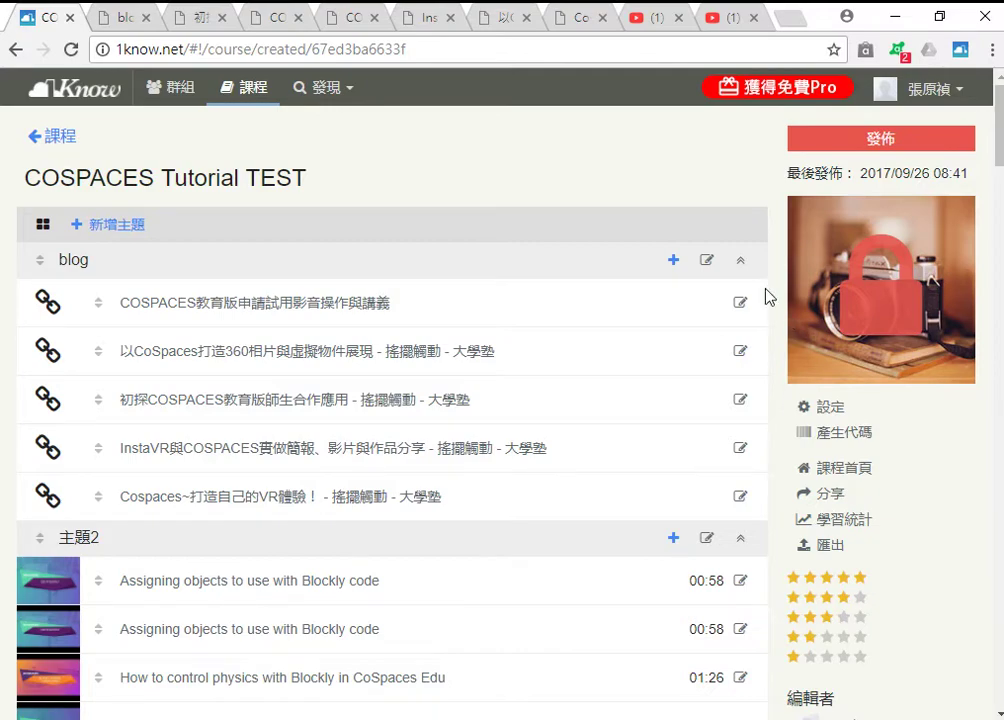
pyautogui.click(741, 262)
# - Add a new topic named Blocly with sort order 1 and save it as a draft
pyautogui.scroll(-12, 724, 363)
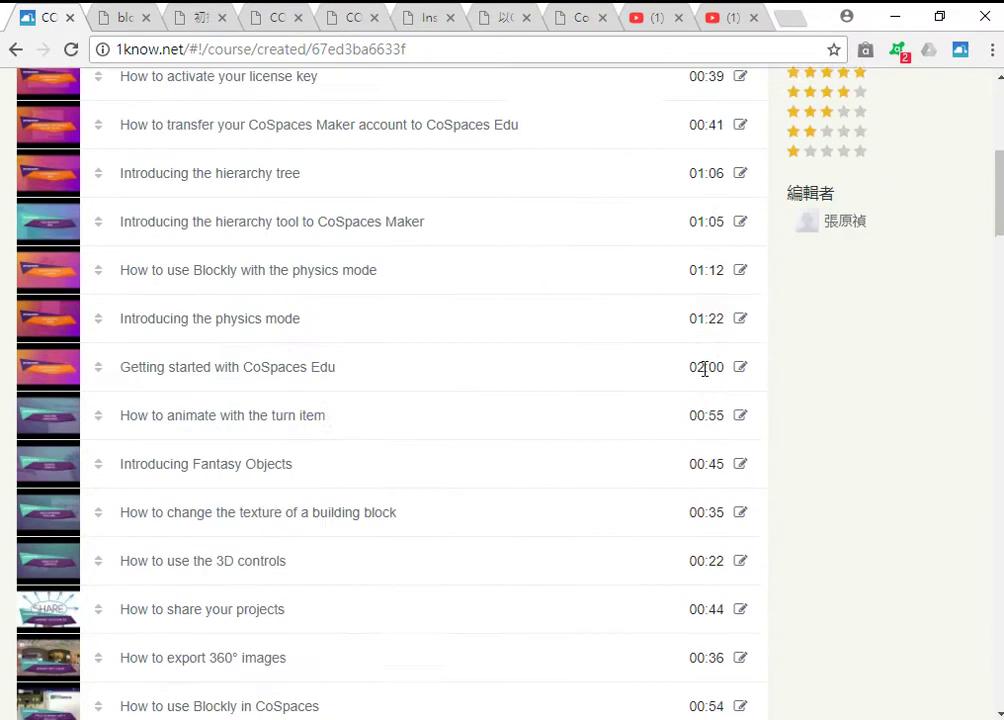
pyautogui.scroll(12, 704, 370)
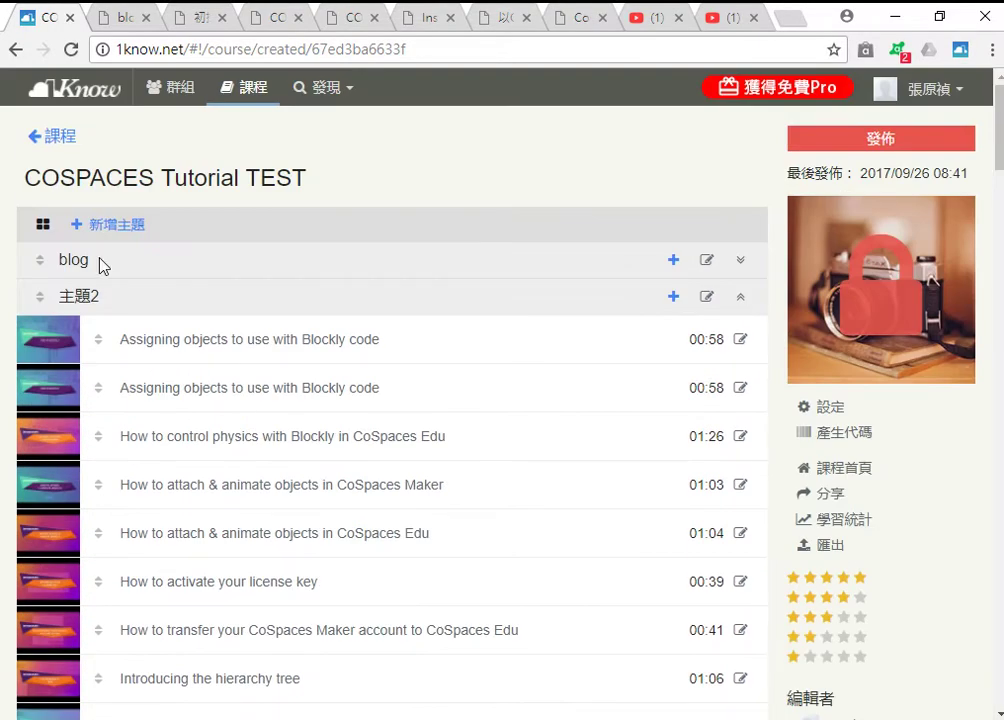
pyautogui.click(110, 226)
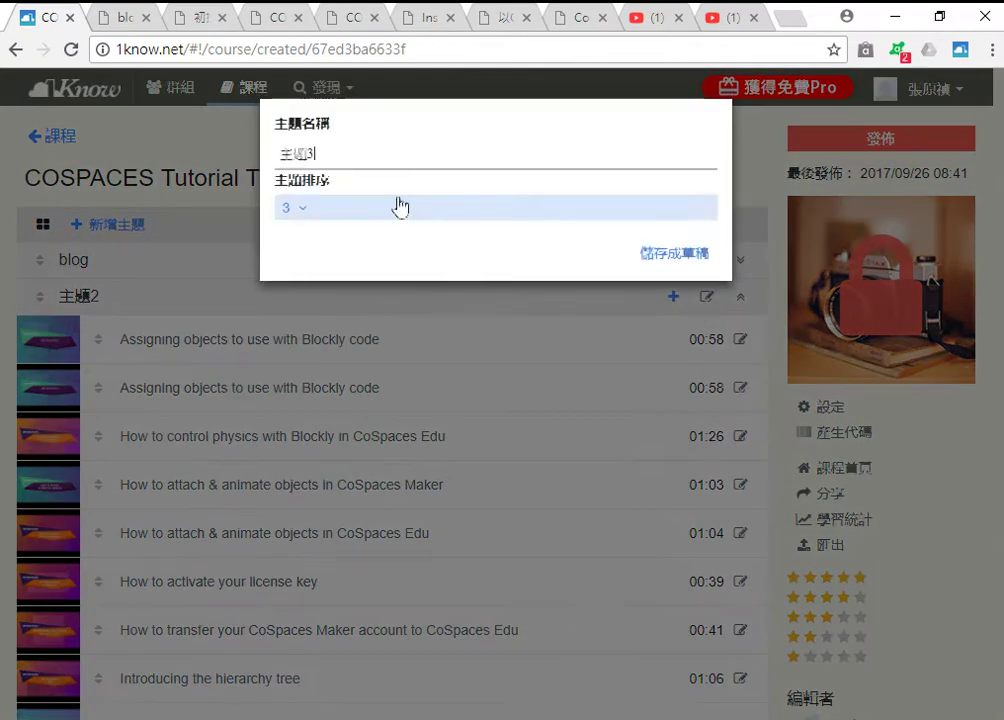
pyautogui.moveTo(354, 157); pyautogui.dragTo(237, 157)
pyautogui.write('Blockly')
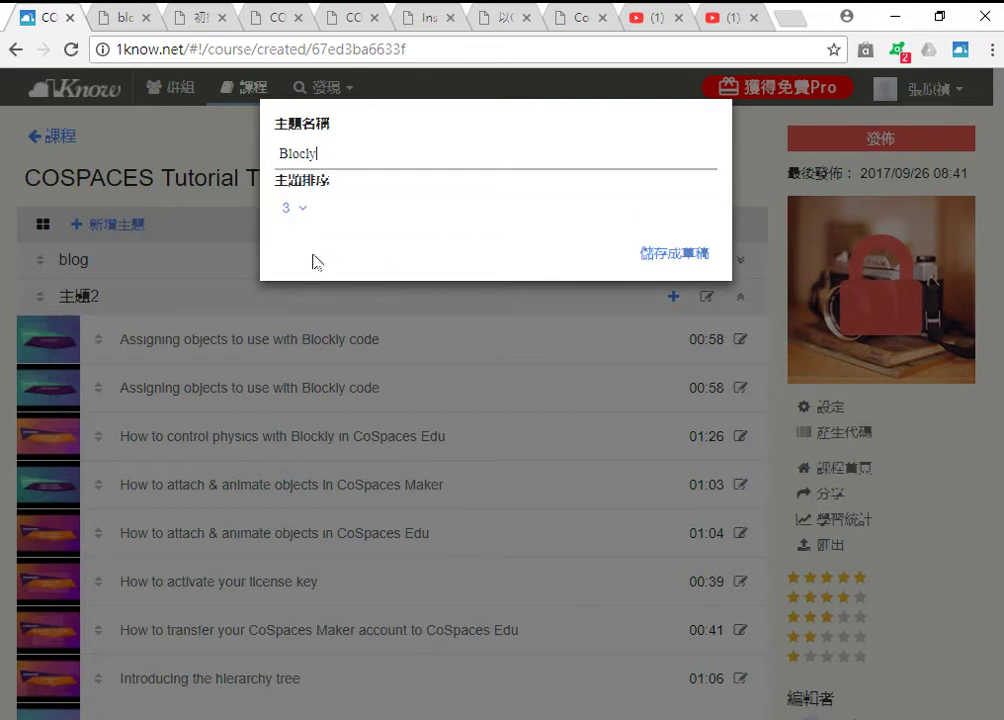
pyautogui.click(302, 217)
pyautogui.click(298, 241)
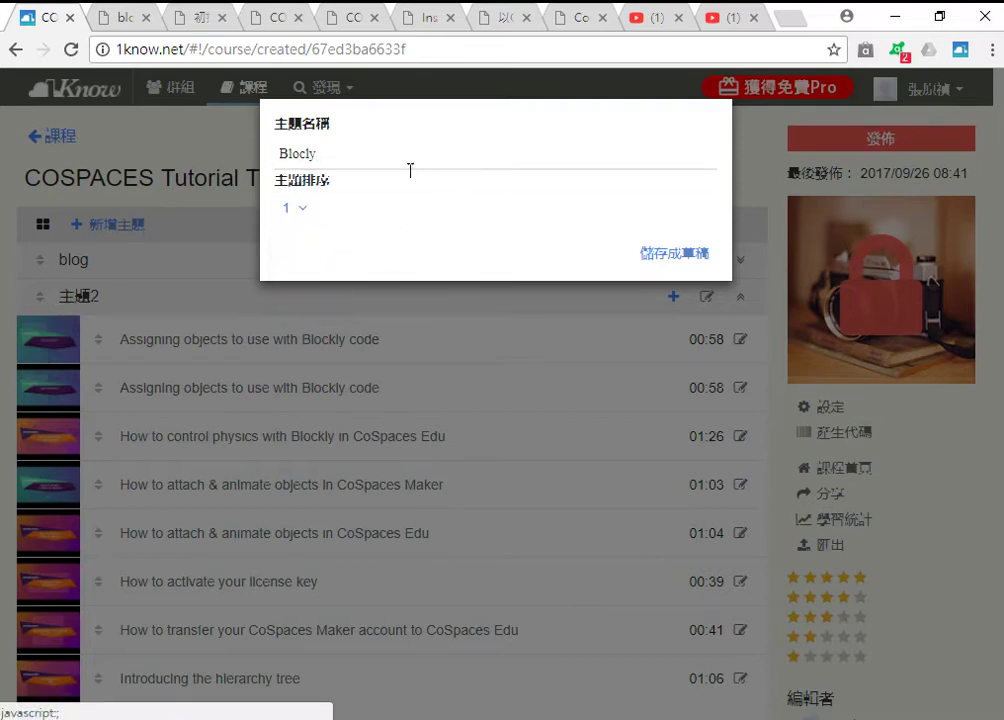
pyautogui.click(674, 253)
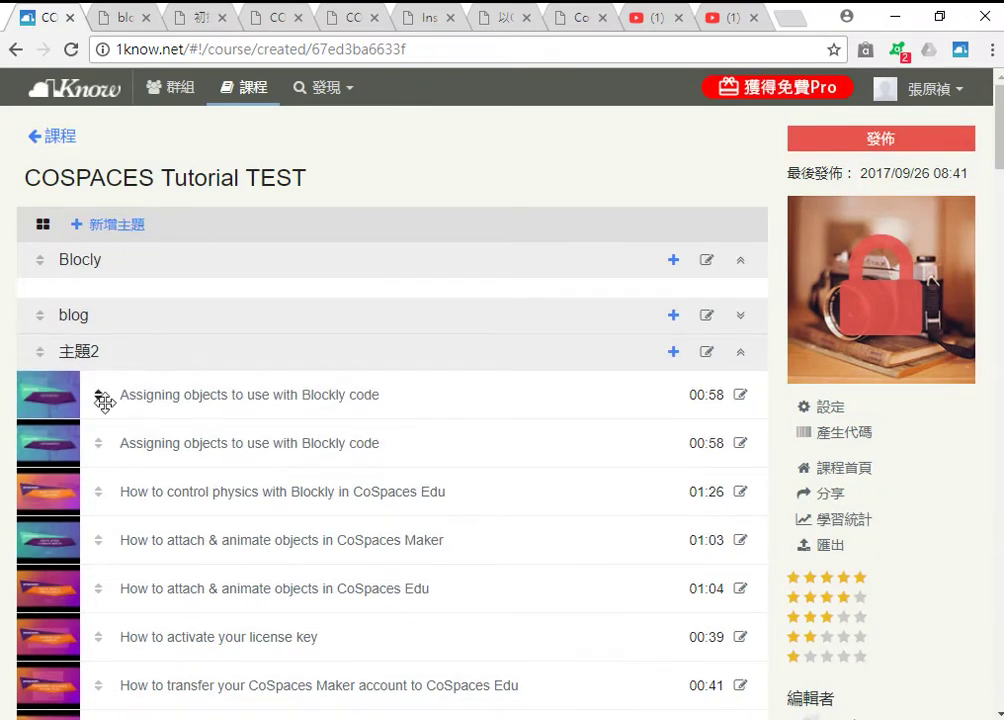
# - Move both "Assigning objects to use with Blockly code" units and "How to control physics with Blockly in CoSpaces Edu" into the Blocly topic
pyautogui.moveTo(94, 390); pyautogui.dragTo(101, 297)
pyautogui.moveTo(94, 420); pyautogui.dragTo(92, 343)
pyautogui.moveTo(100, 430); pyautogui.dragTo(99, 336)
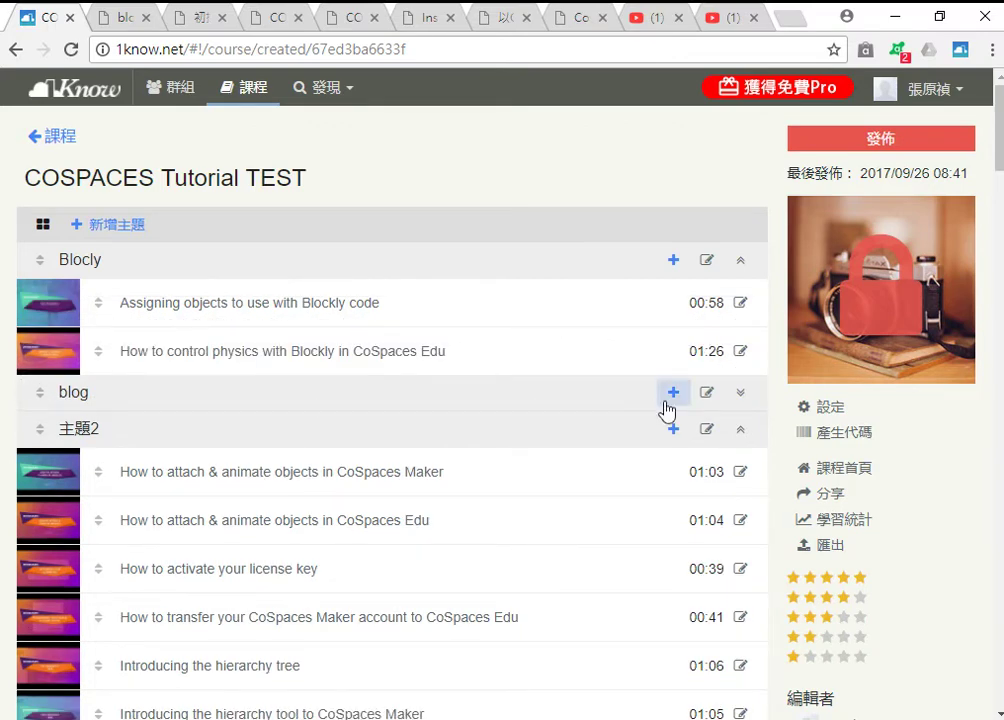
pyautogui.click(740, 393)
pyautogui.scroll(-1, 292, 557)
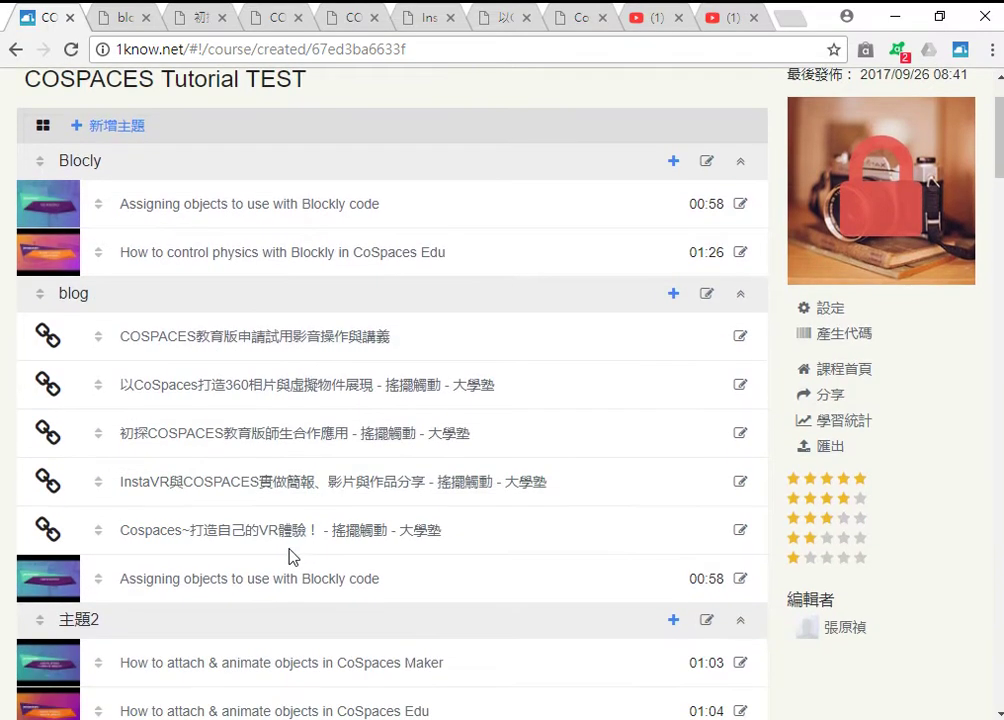
pyautogui.moveTo(104, 575); pyautogui.dragTo(110, 285)
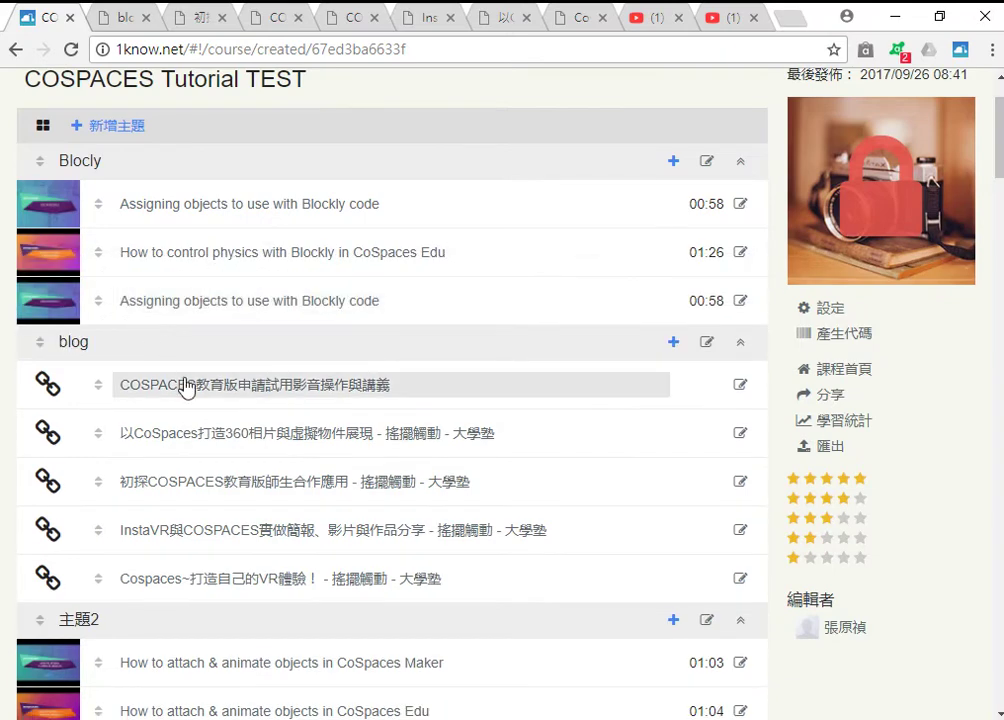
# - Collapse the blog and Blocly topics and move blog above Blocly
pyautogui.click(740, 343)
pyautogui.click(740, 161)
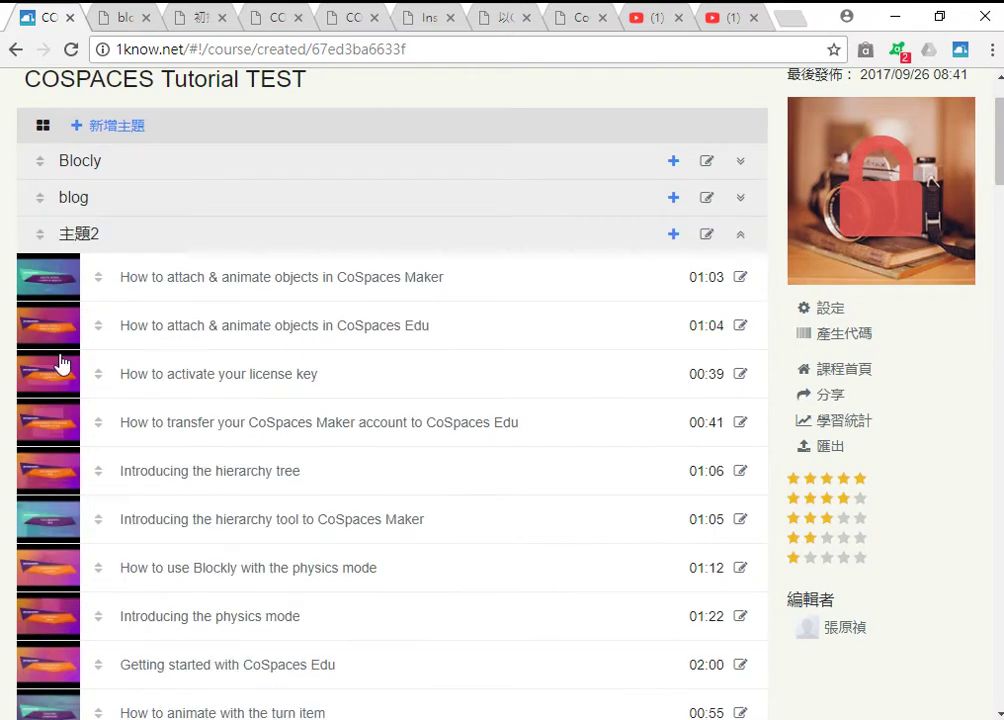
pyautogui.moveTo(40, 195); pyautogui.dragTo(47, 163)
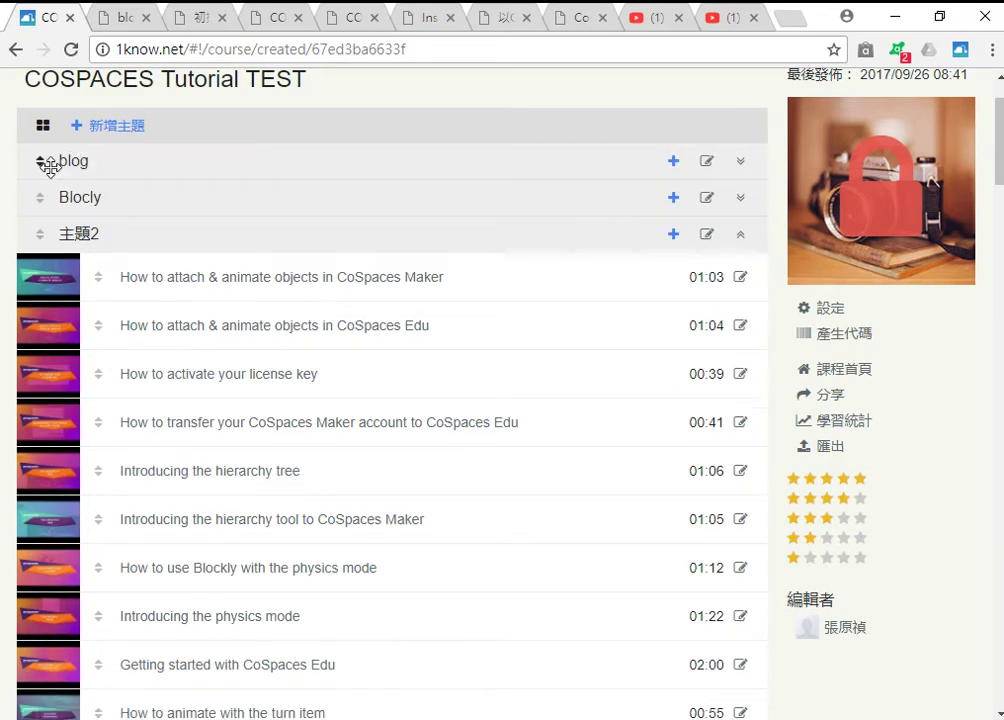
# - Expand the Blocly topic and move its last "Assigning objects to use with Blockly code" unit directly below the first one
pyautogui.click(740, 197)
pyautogui.scroll(-1, 273, 383)
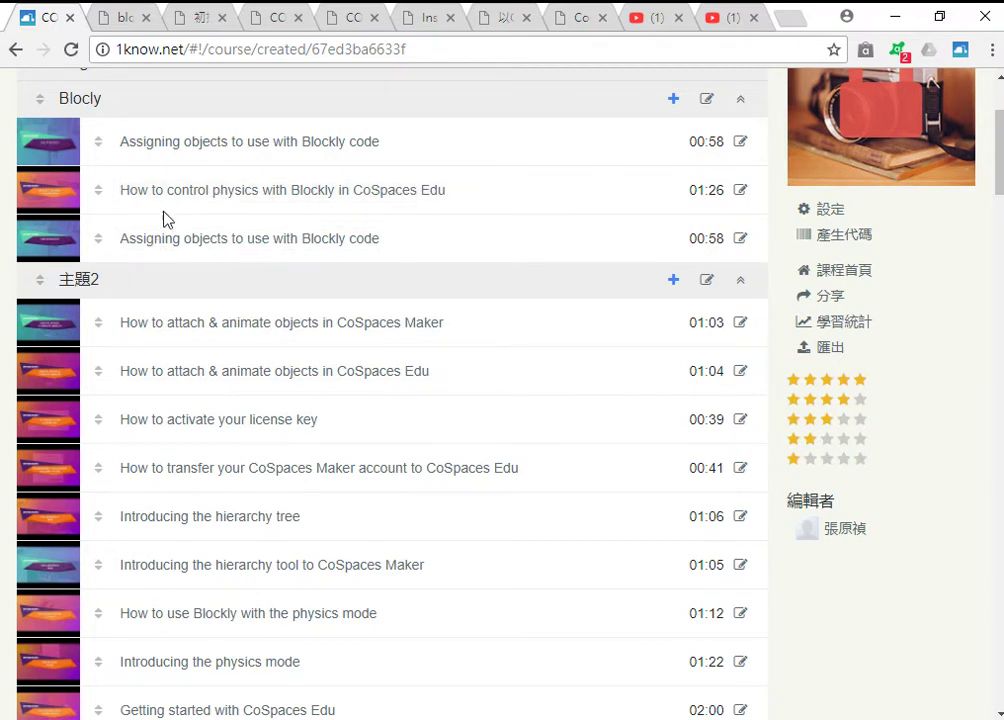
pyautogui.moveTo(99, 240); pyautogui.dragTo(103, 195)
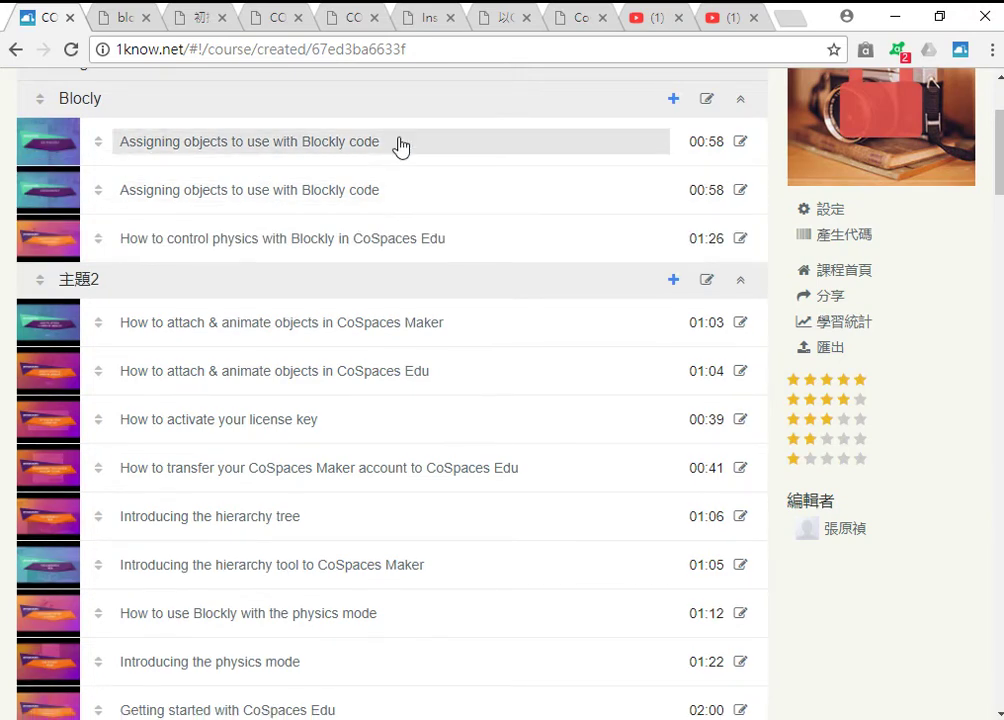
# - Delete the second "Assigning objects to use with Blockly code" unit from the Blocly topic
pyautogui.click(740, 190)
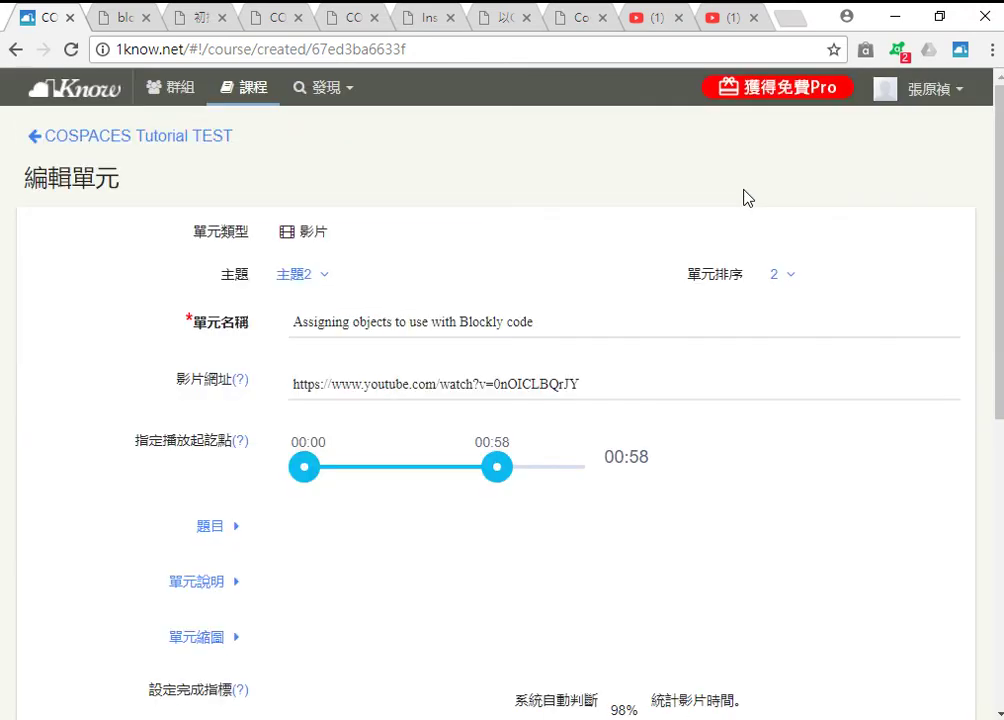
pyautogui.scroll(-5, 786, 320)
pyautogui.scroll(-2, 786, 352)
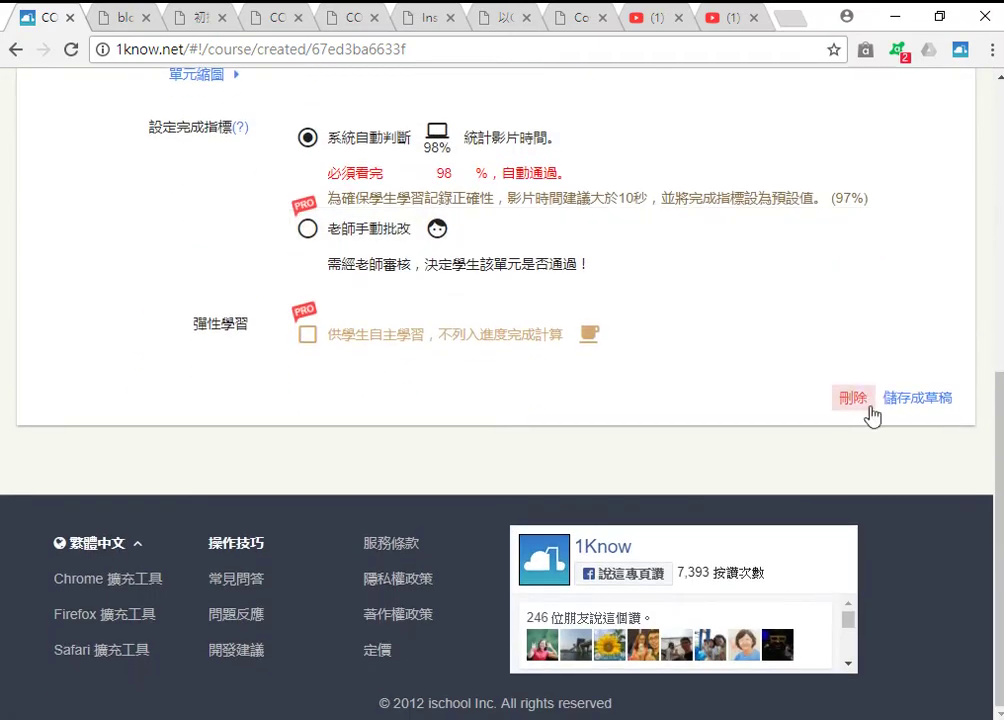
pyautogui.click(853, 399)
pyautogui.click(805, 415)
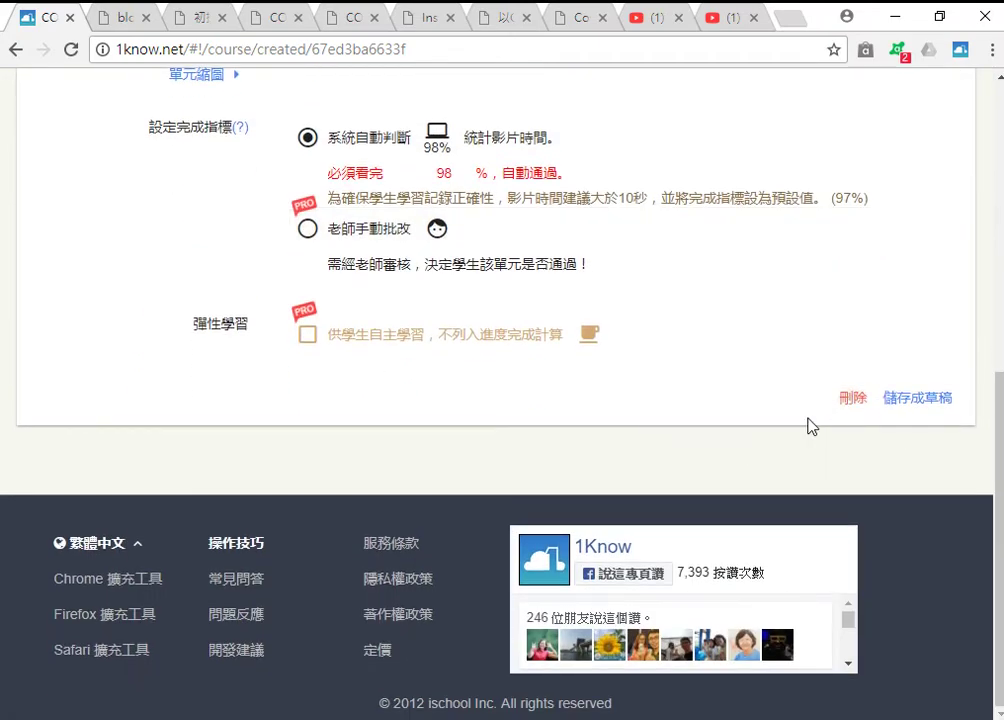
pyautogui.scroll(3, 556, 340)
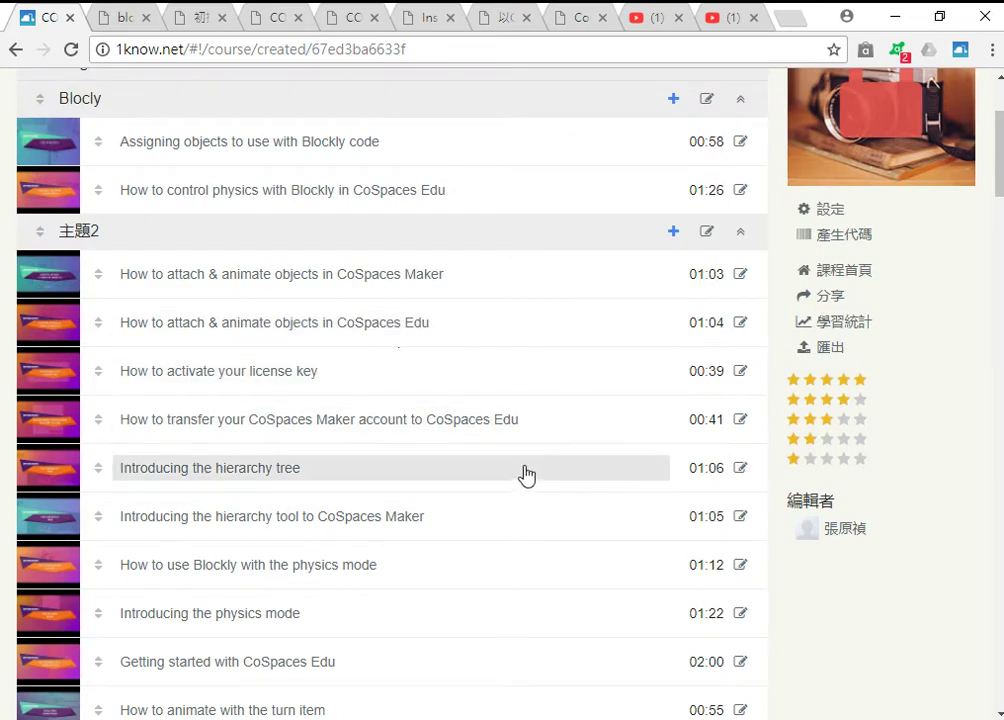
# - Move the "How to use Blockly in CoSpaces" unit from 主題2 to the Blocly topic with unit order 1 and save it
pyautogui.scroll(2, 495, 420)
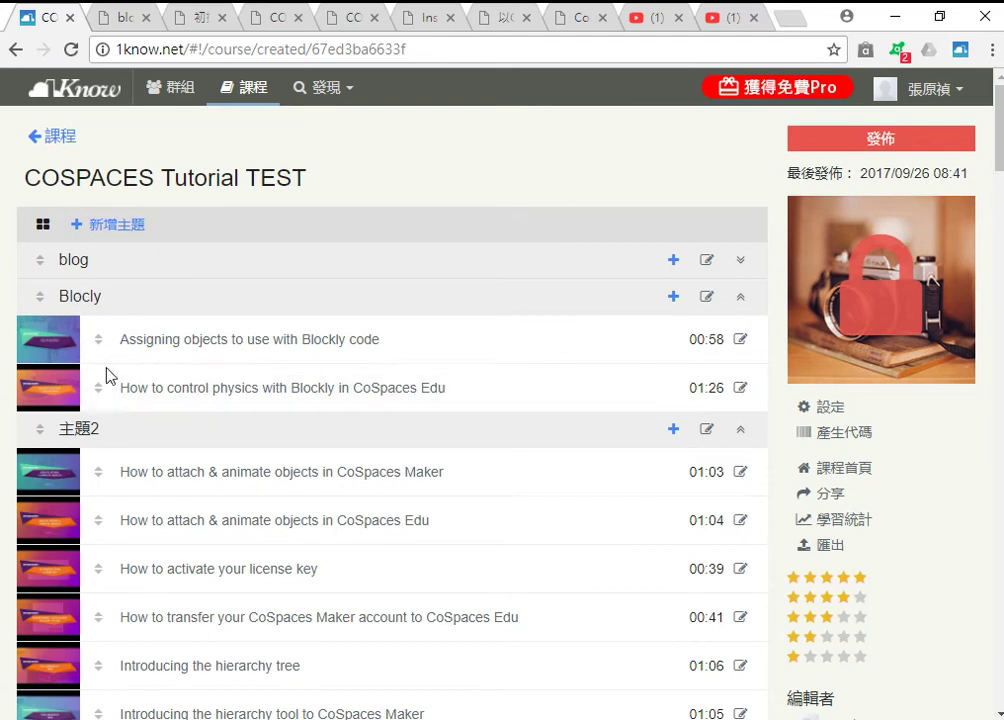
pyautogui.scroll(-3, 219, 432)
pyautogui.scroll(-1, 218, 435)
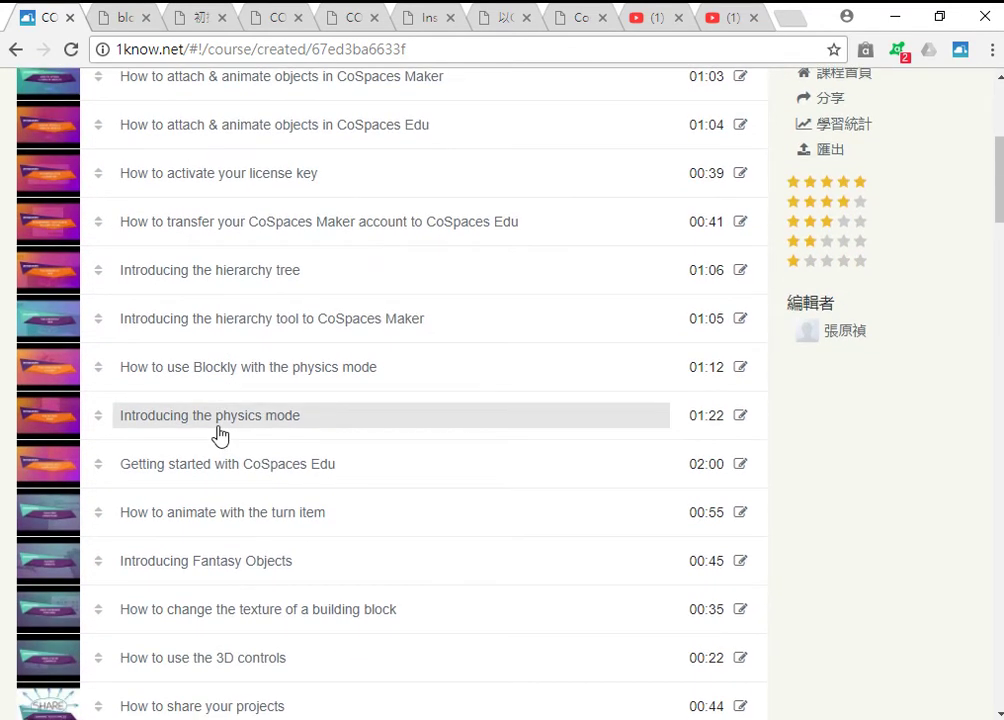
pyautogui.scroll(-2, 415, 547)
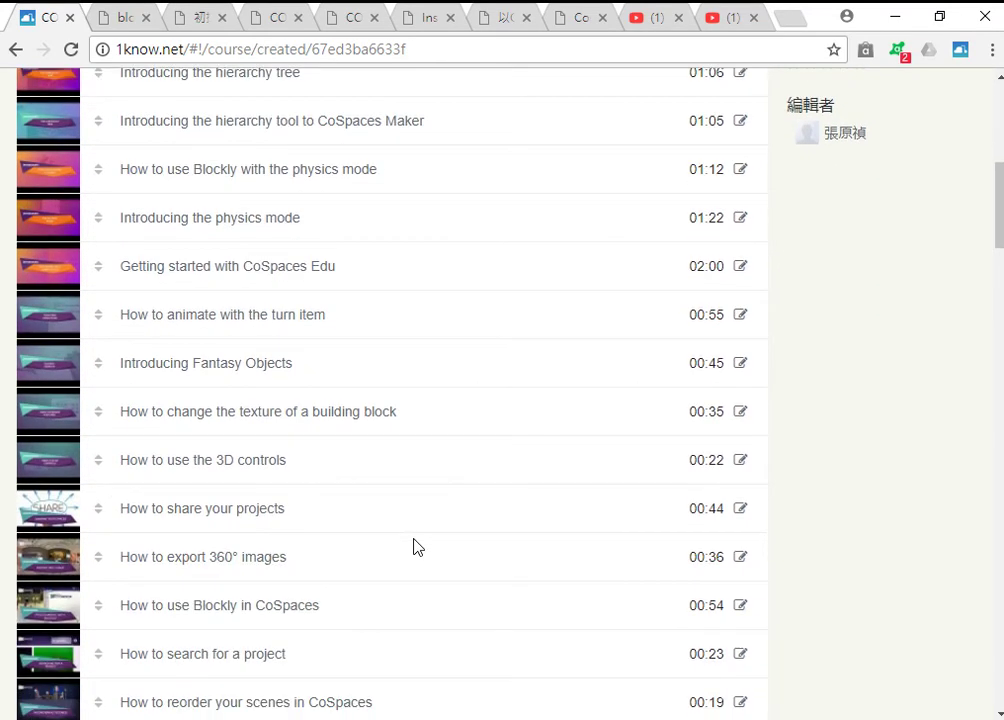
pyautogui.scroll(-1, 417, 547)
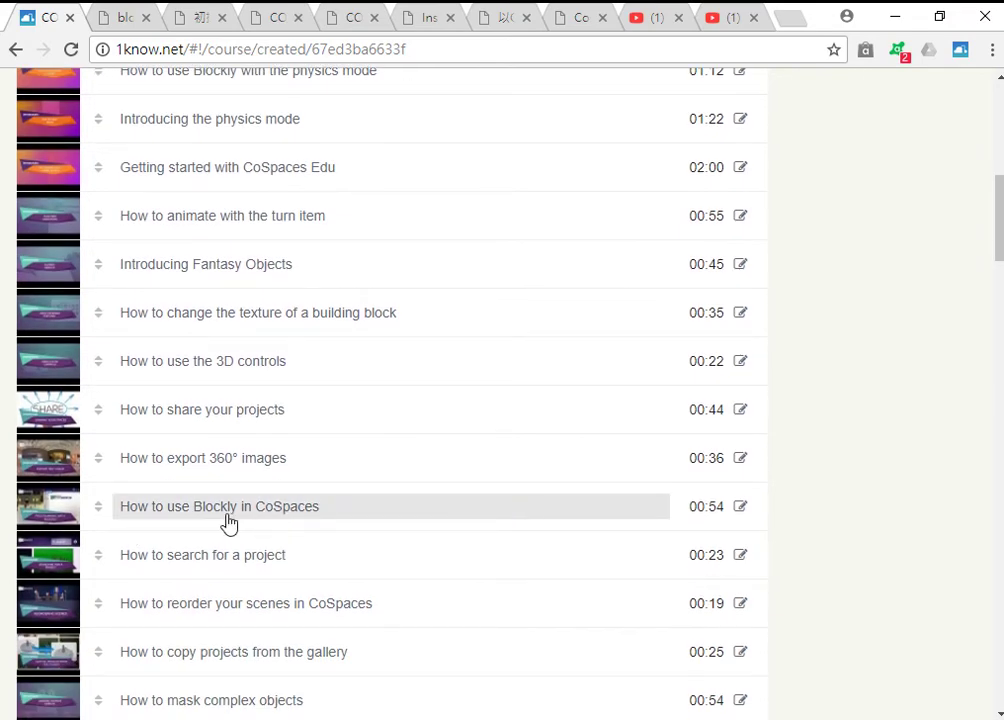
pyautogui.click(740, 508)
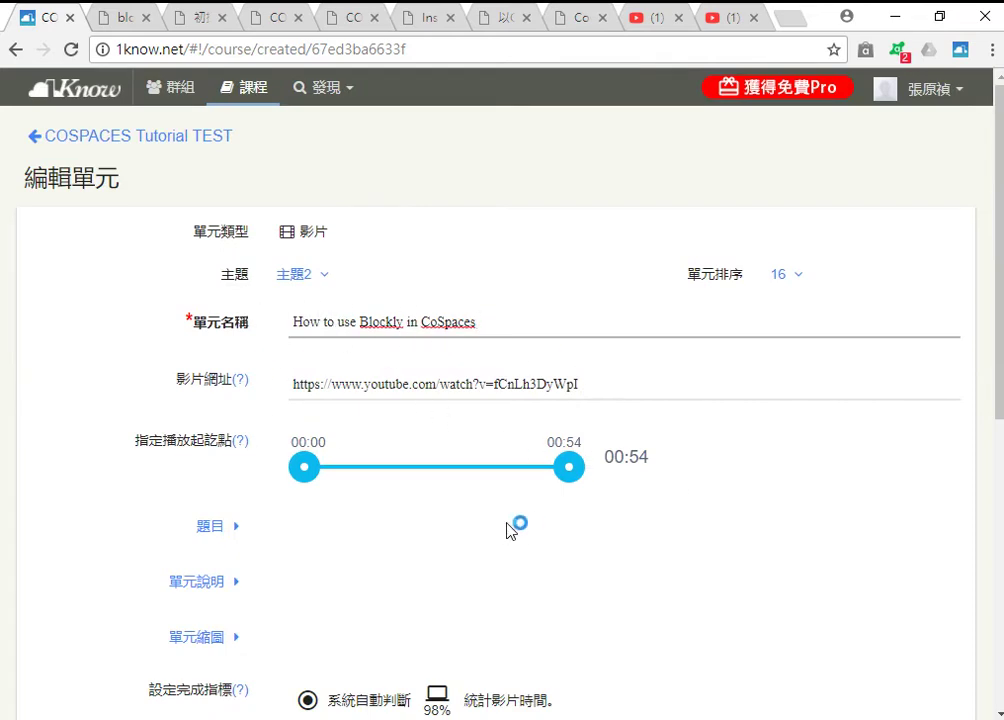
pyautogui.click(331, 280)
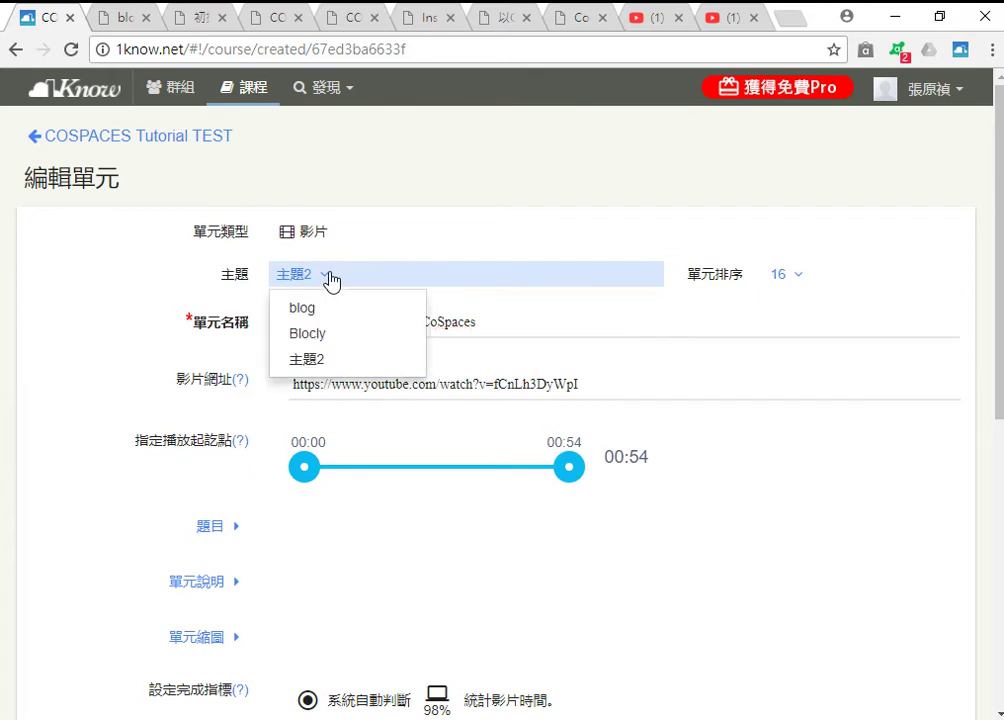
pyautogui.click(312, 333)
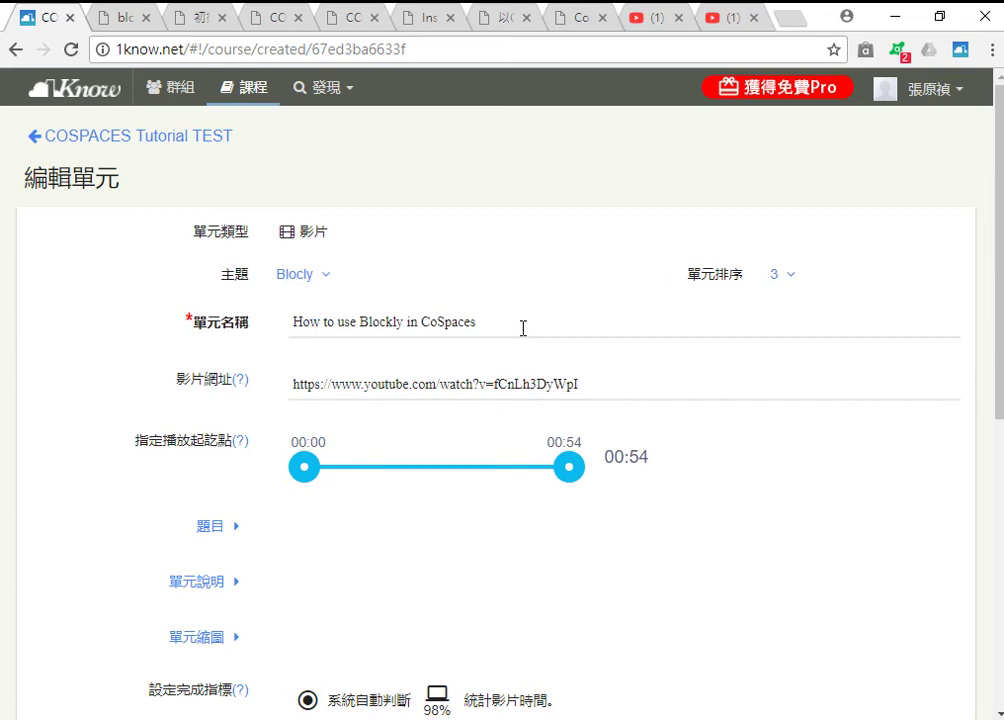
pyautogui.click(795, 284)
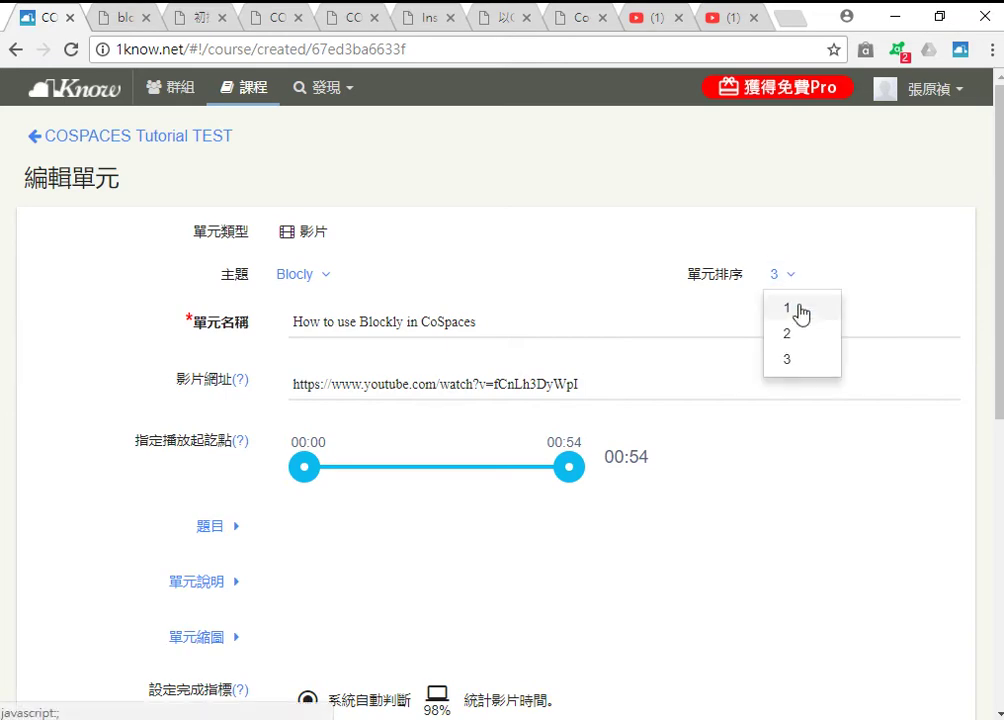
pyautogui.click(800, 309)
pyautogui.scroll(-5, 935, 582)
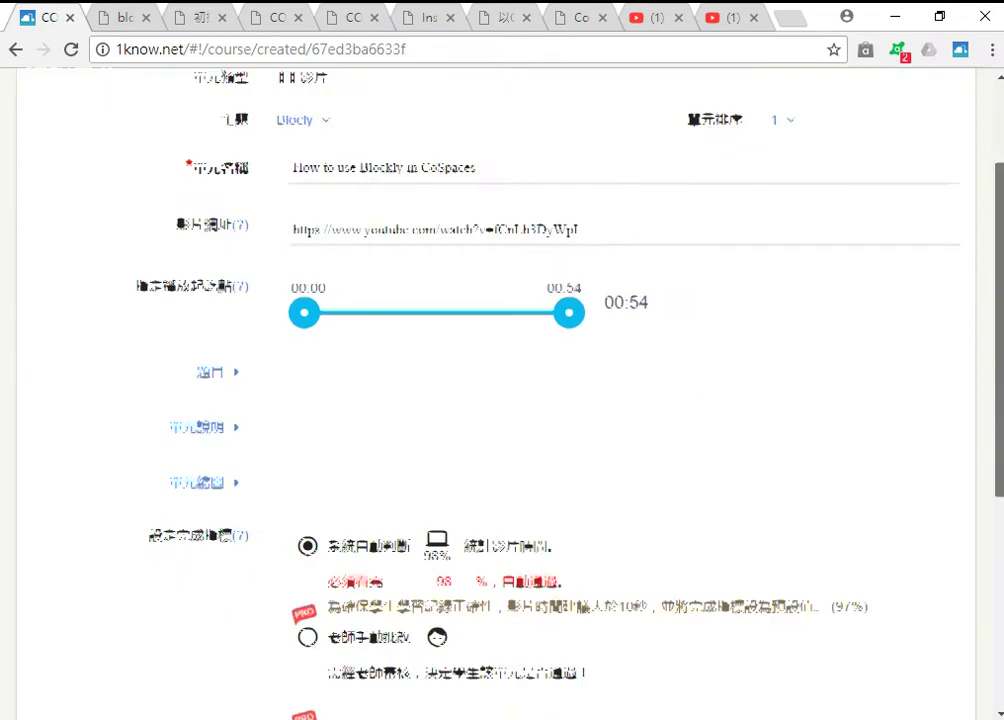
pyautogui.click(917, 409)
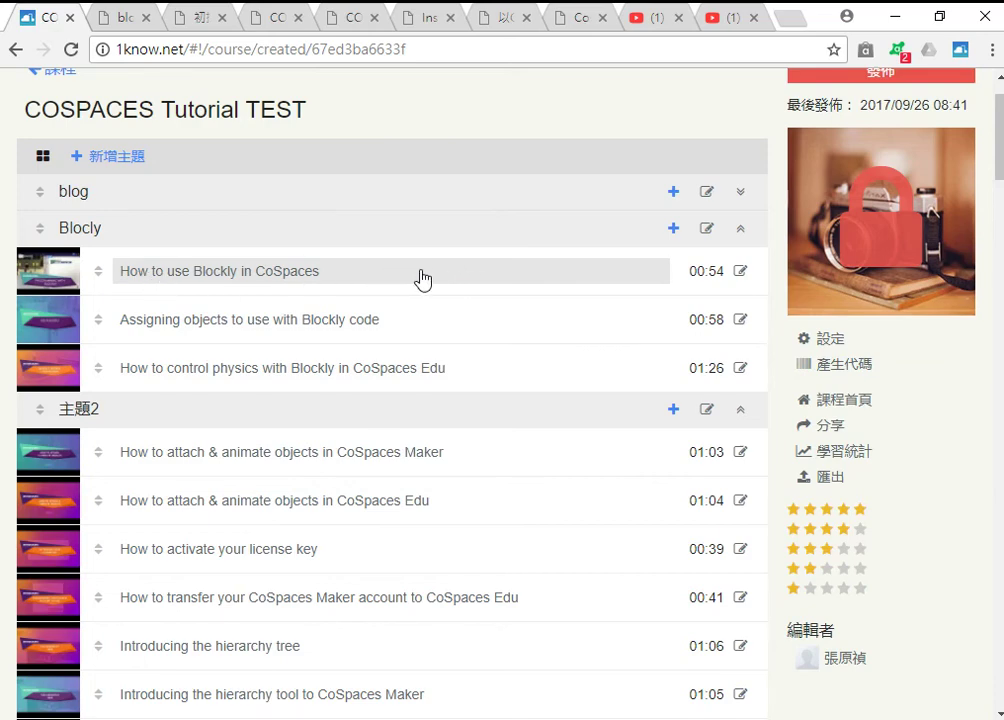
# - Open the COSPACES Tutorial course from the list of created courses and look over its topics
pyautogui.scroll(-4, 448, 347)
pyautogui.scroll(5, 455, 363)
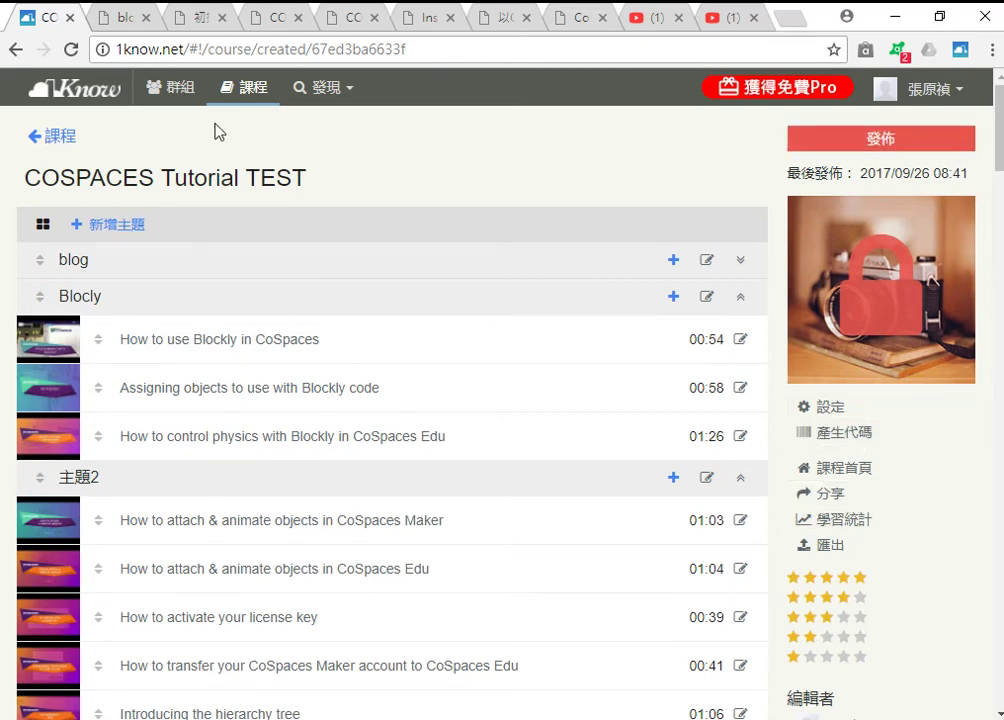
pyautogui.click(244, 92)
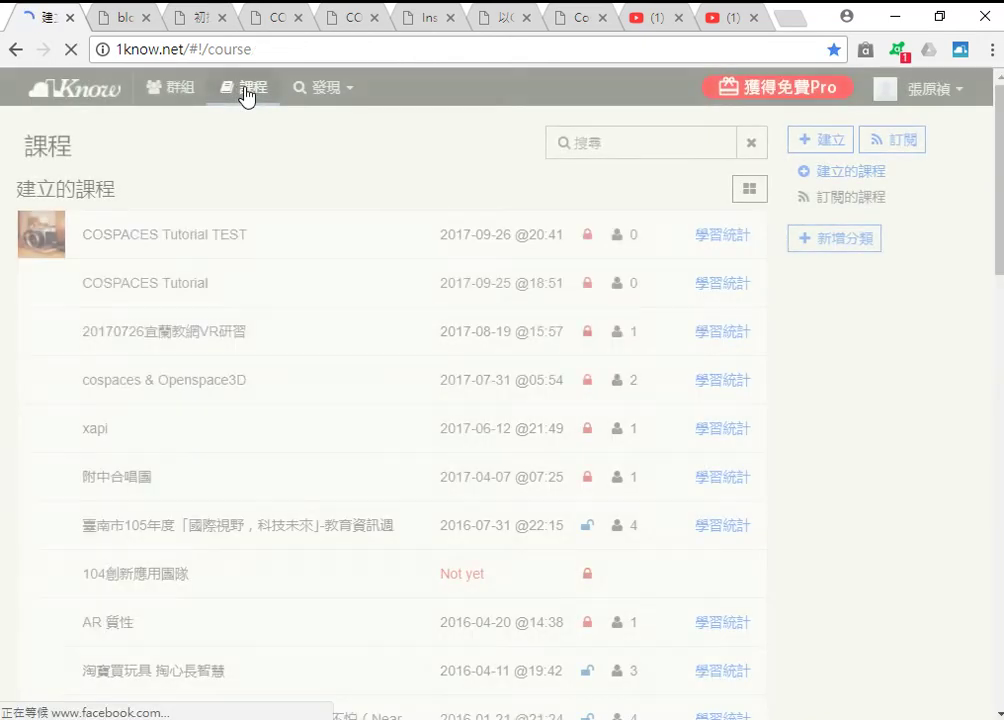
pyautogui.click(718, 292)
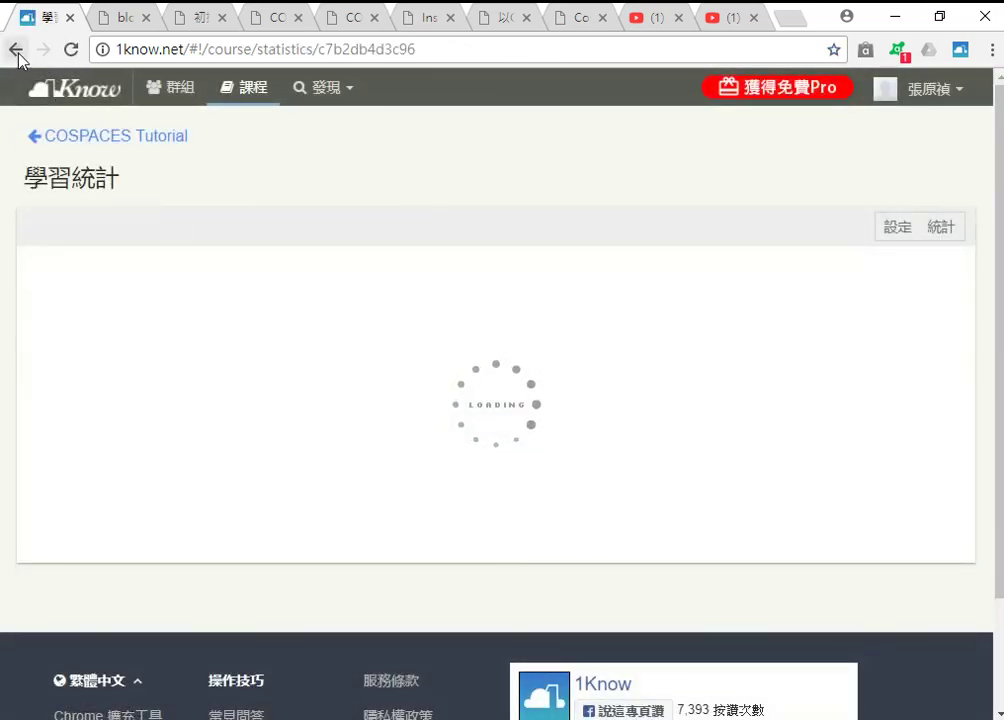
pyautogui.click(15, 49)
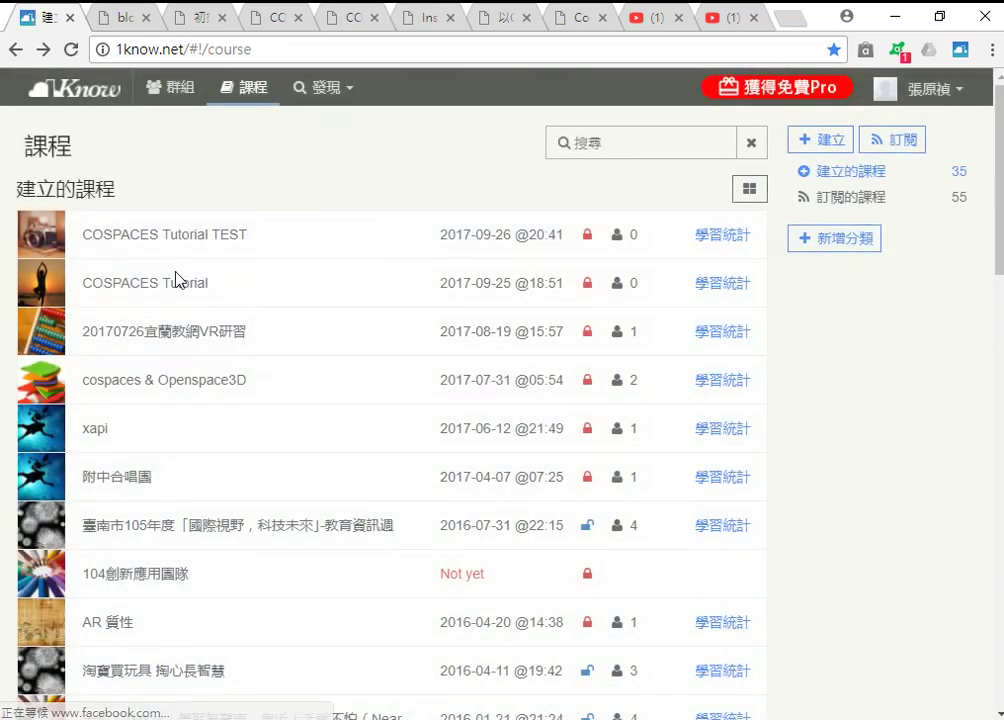
pyautogui.click(120, 286)
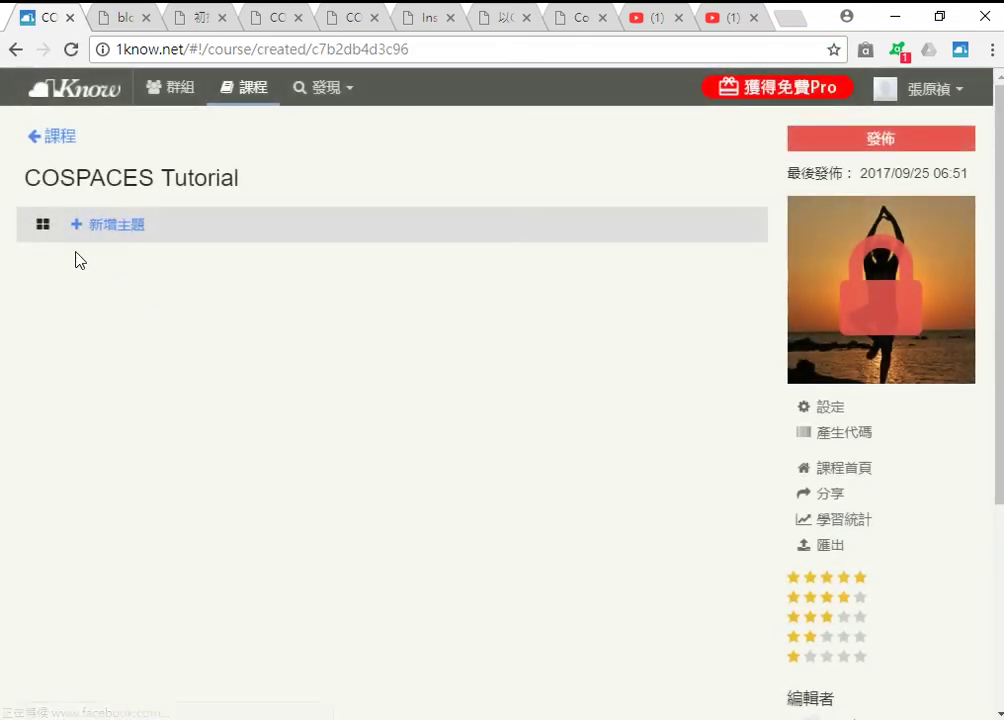
pyautogui.scroll(-1, 364, 397)
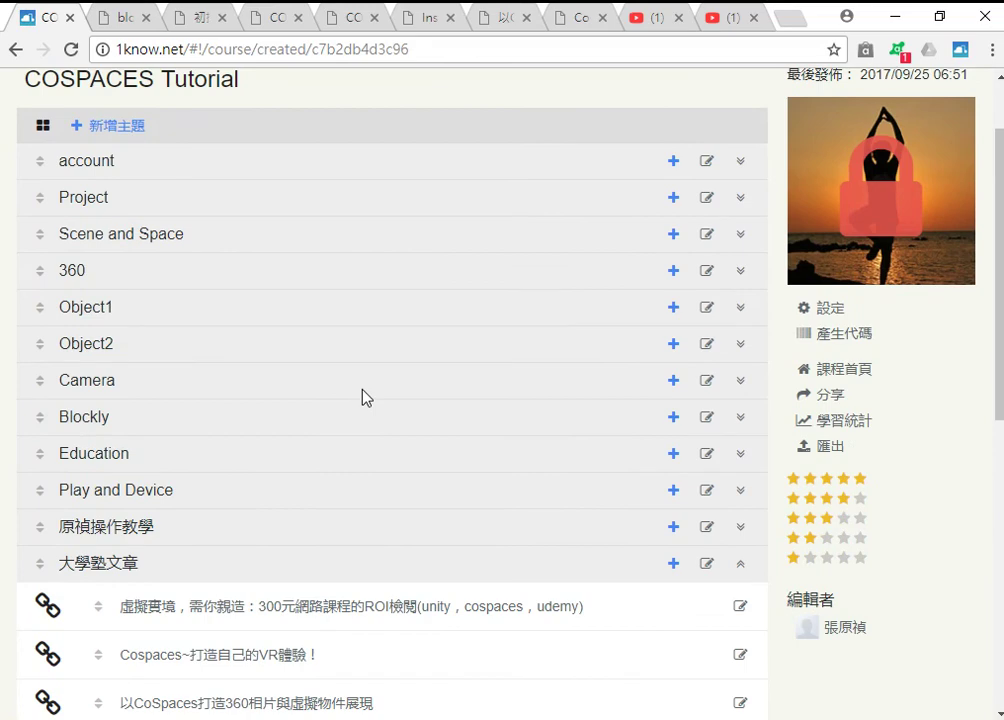
pyautogui.scroll(-2, 370, 397)
pyautogui.scroll(2, 172, 440)
# - Expand the Object1 and Object2 topics and look through the units sorted into them
pyautogui.click(740, 310)
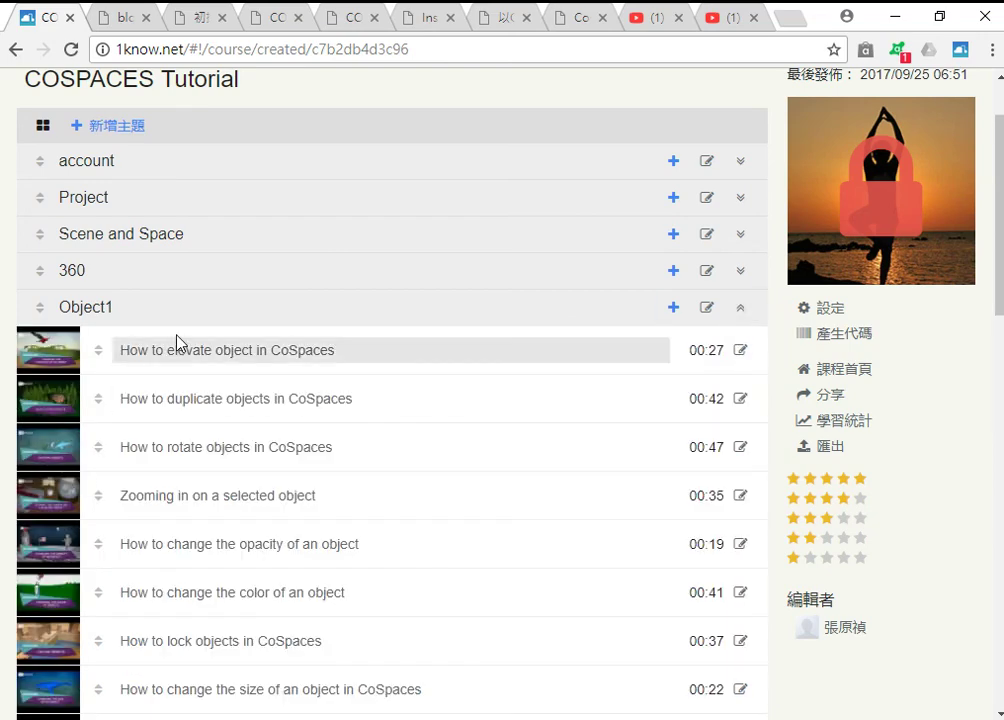
pyautogui.scroll(-5, 394, 363)
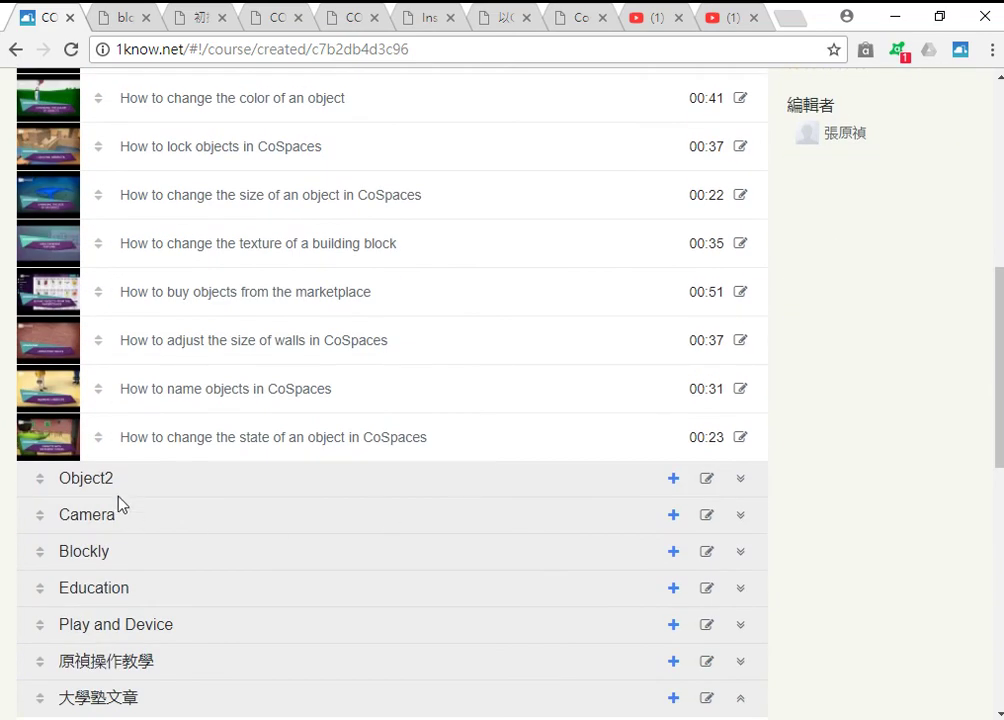
pyautogui.click(742, 480)
pyautogui.scroll(-3, 437, 480)
pyautogui.scroll(-4, 436, 480)
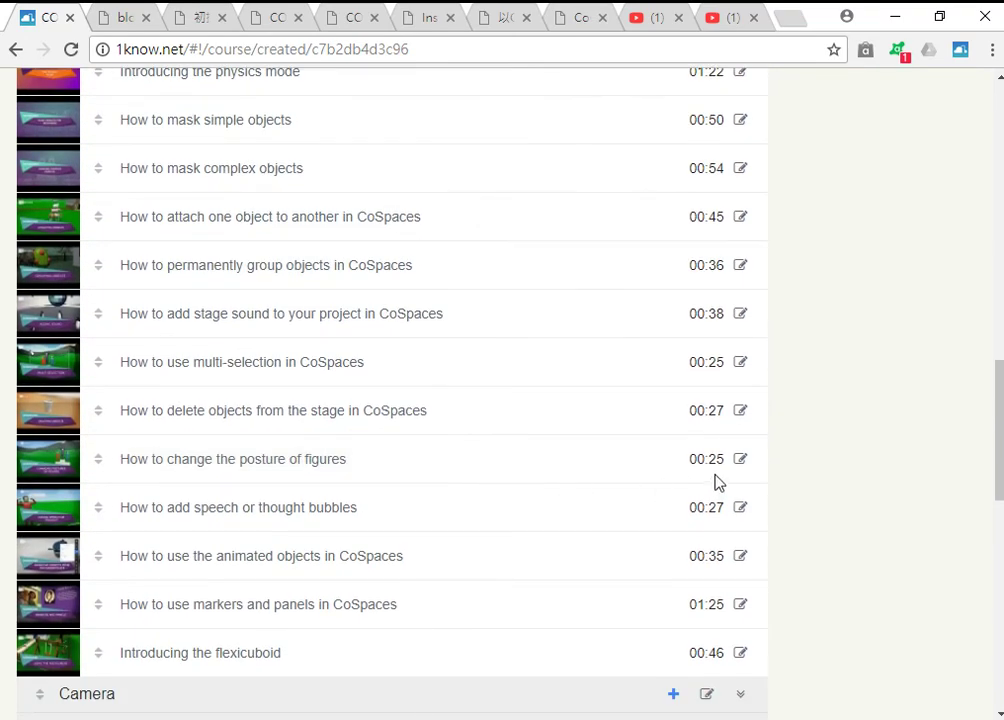
pyautogui.scroll(-3, 708, 340)
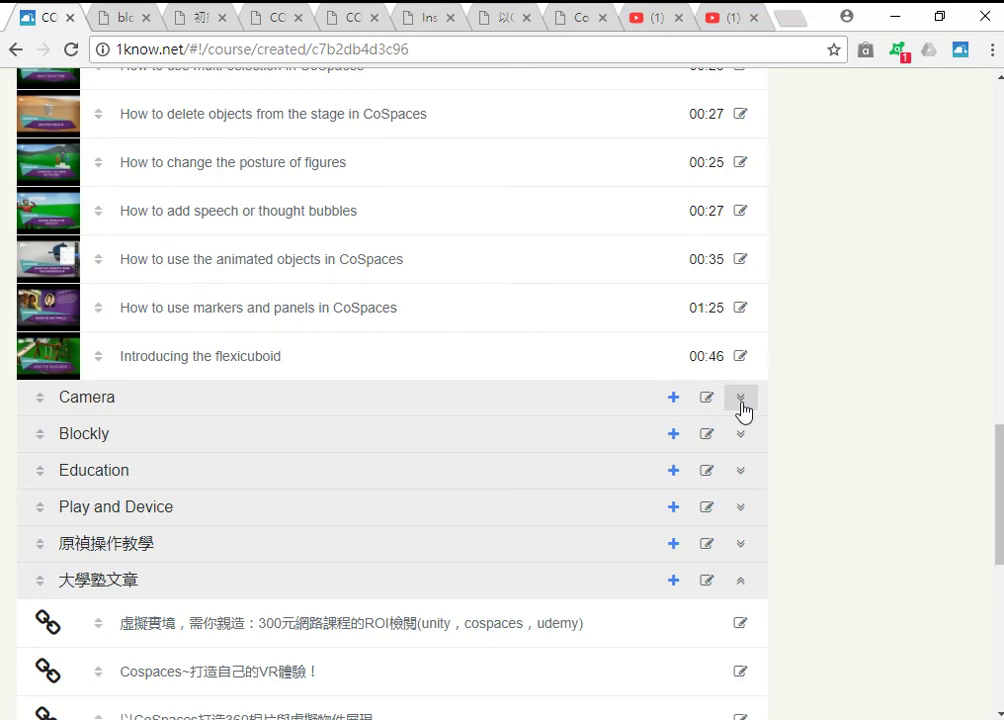
pyautogui.scroll(15, 741, 408)
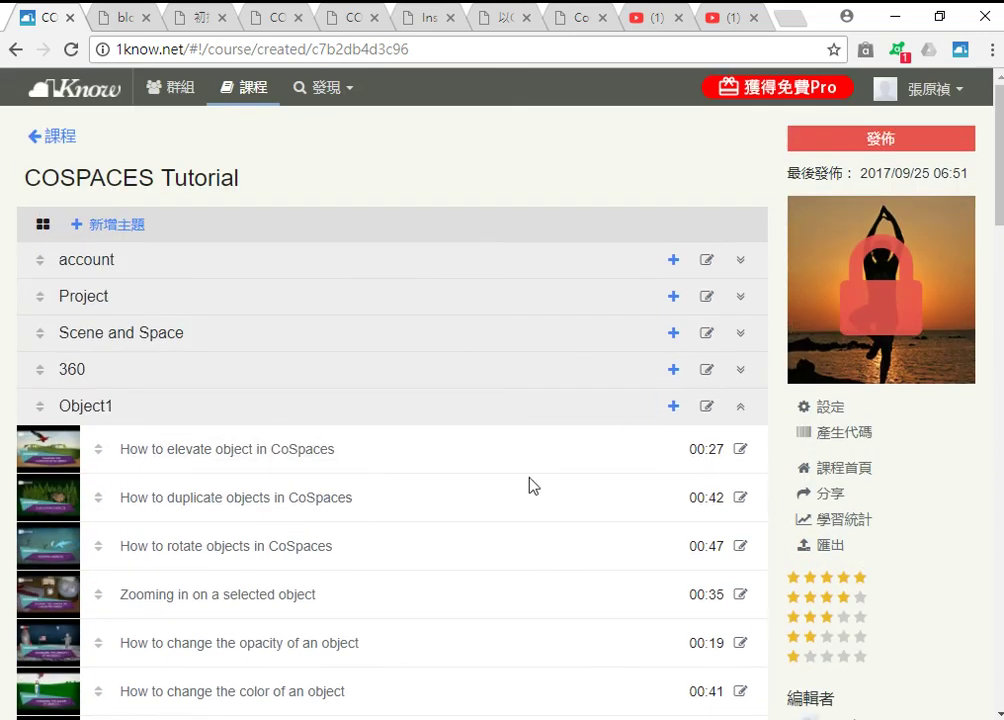